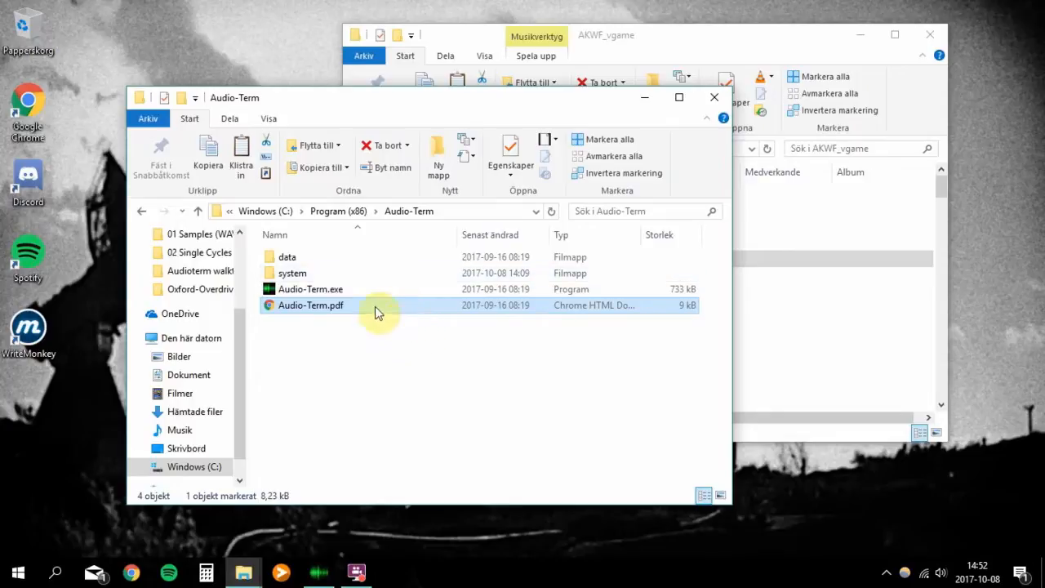
Open the data folder and its 02 Single Cycles (WAV) subfolder.
double_click(326, 256)
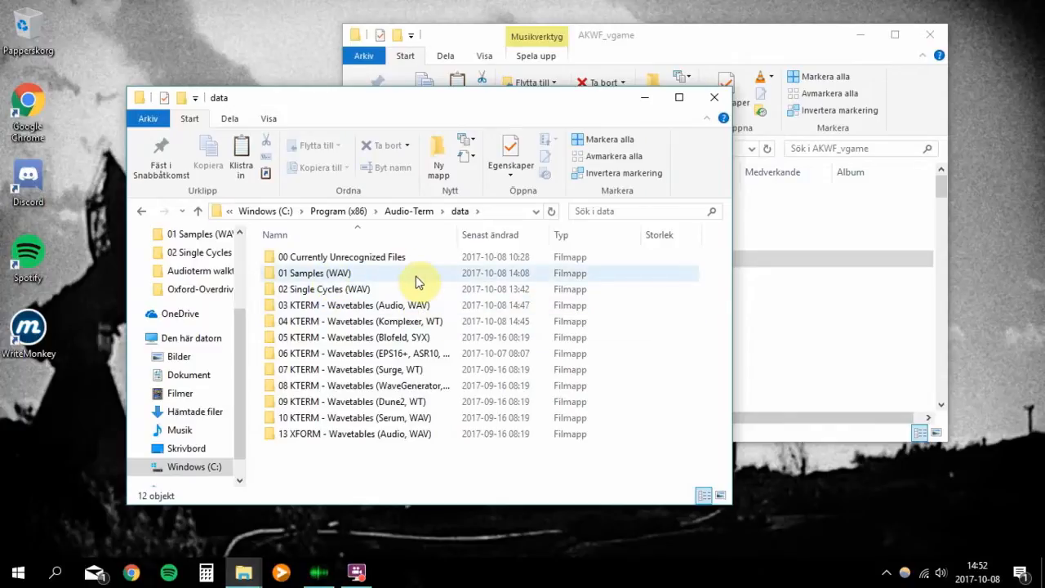
mouse_move(416, 281)
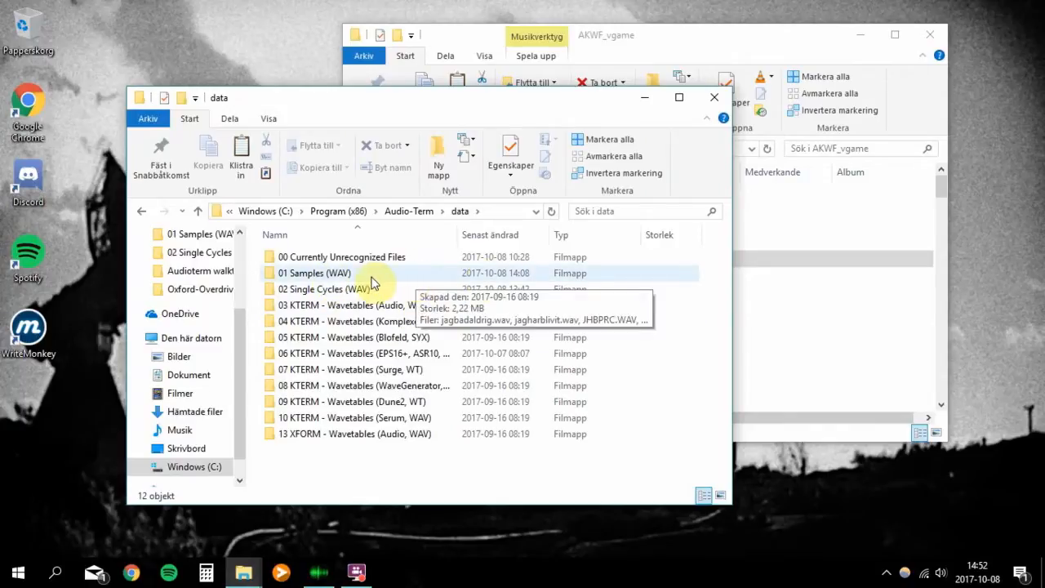
mouse_move(346, 300)
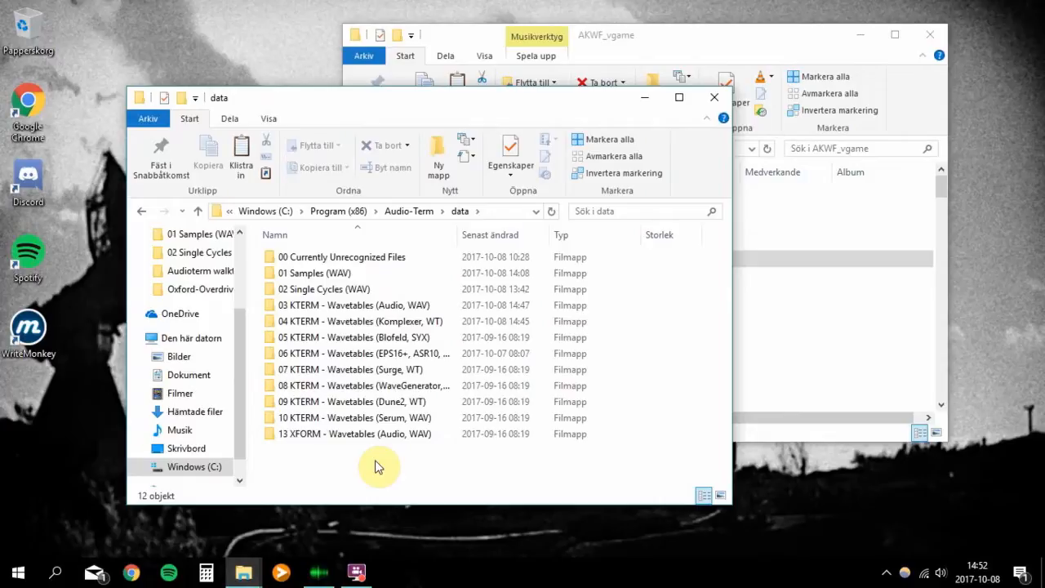
key("Down")
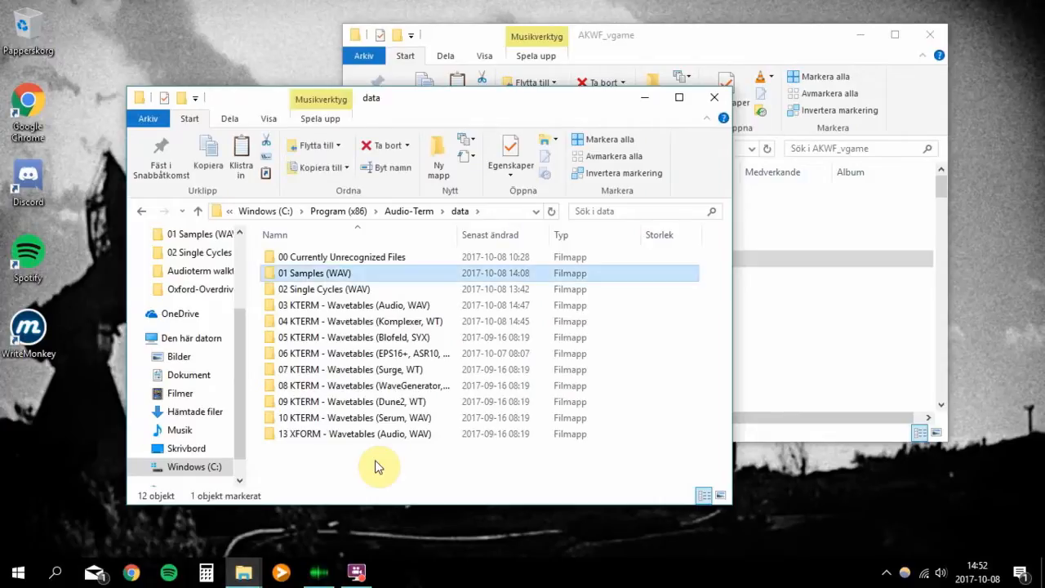
key("Down")
key("Up")
key("Down")
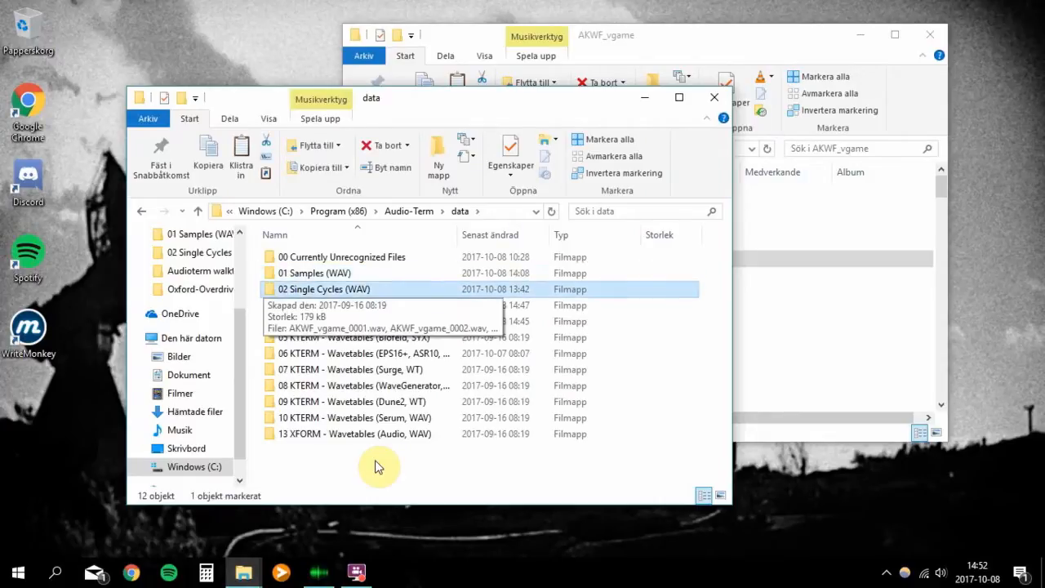
key("Return")
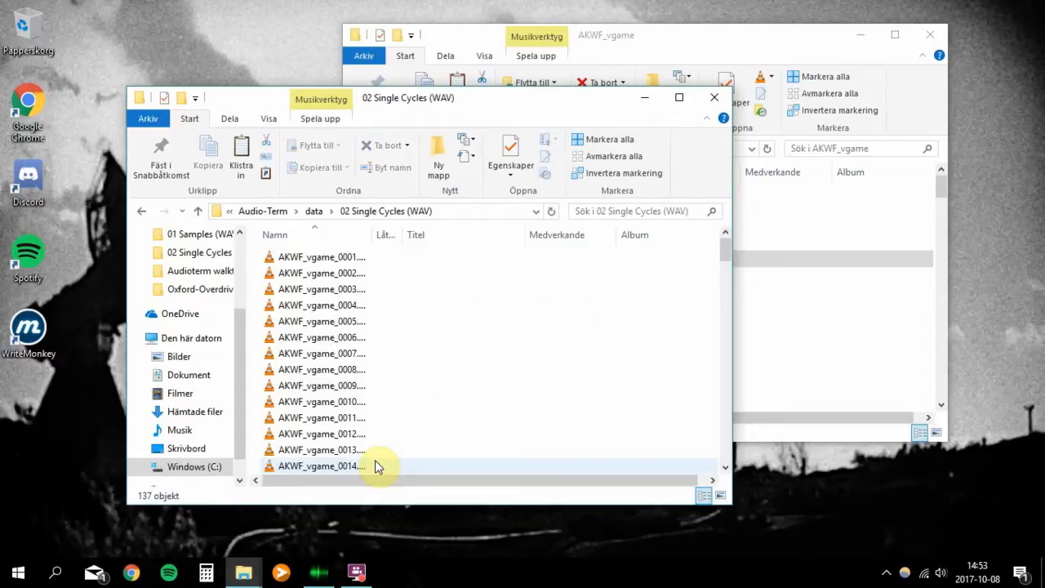
Look through the AKWF_vgame WAV files in the 02 Single Cycles (WAV) folder.
scroll(313, 347, "down", 5)
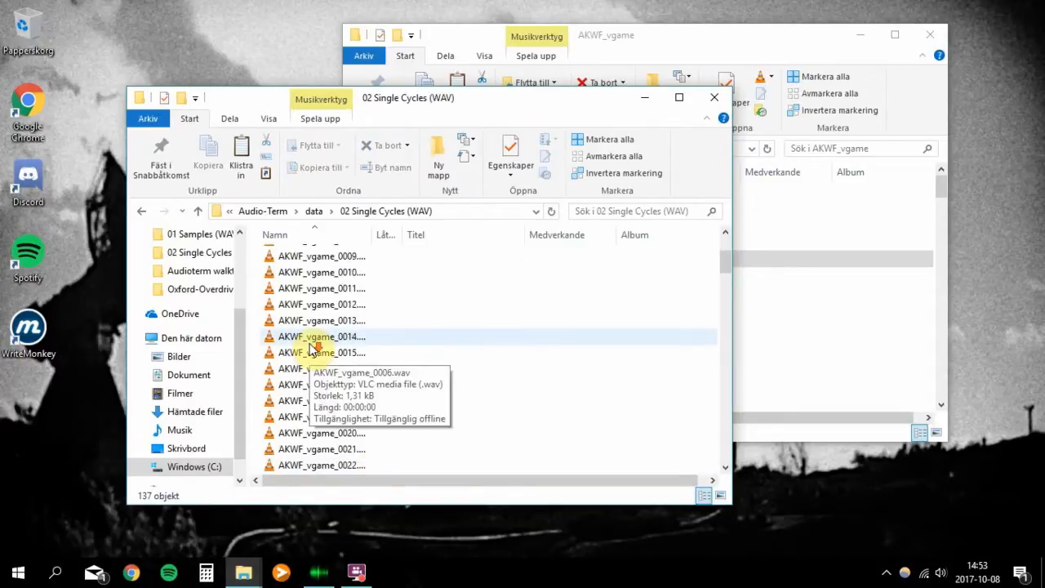
scroll(311, 350, "down", 8)
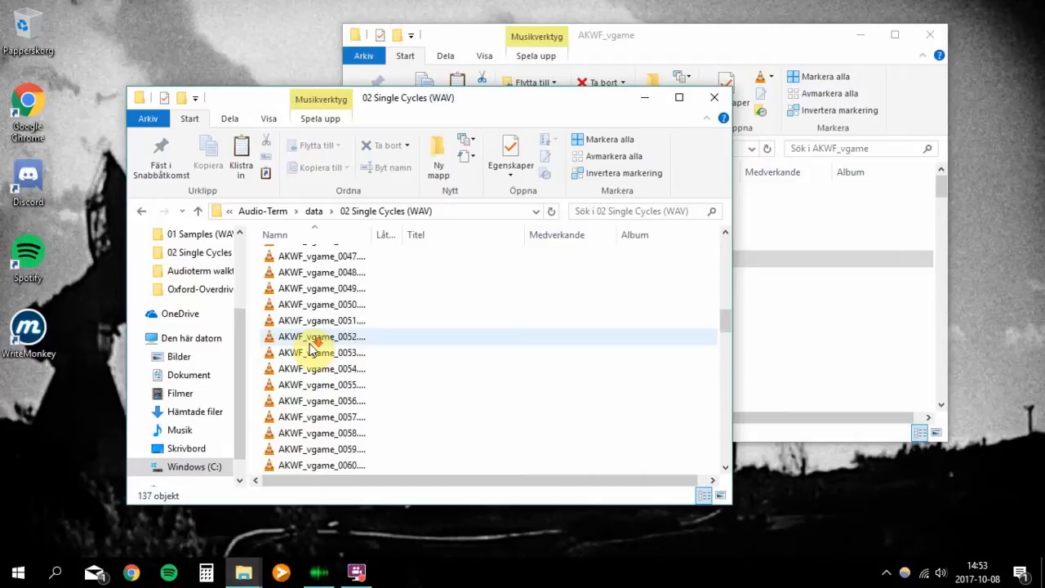
scroll(312, 350, "up", 10)
scroll(313, 349, "down", 7)
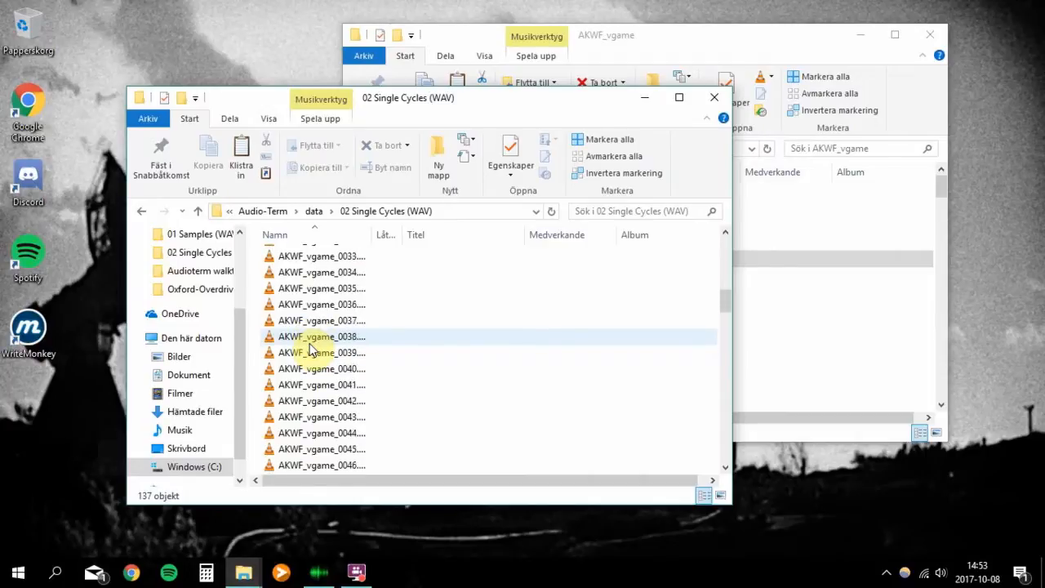
Return to the Audio-Term folder, launch Audio-Term.exe and open the table assembler in the KTERM function.
key("BackSpace")
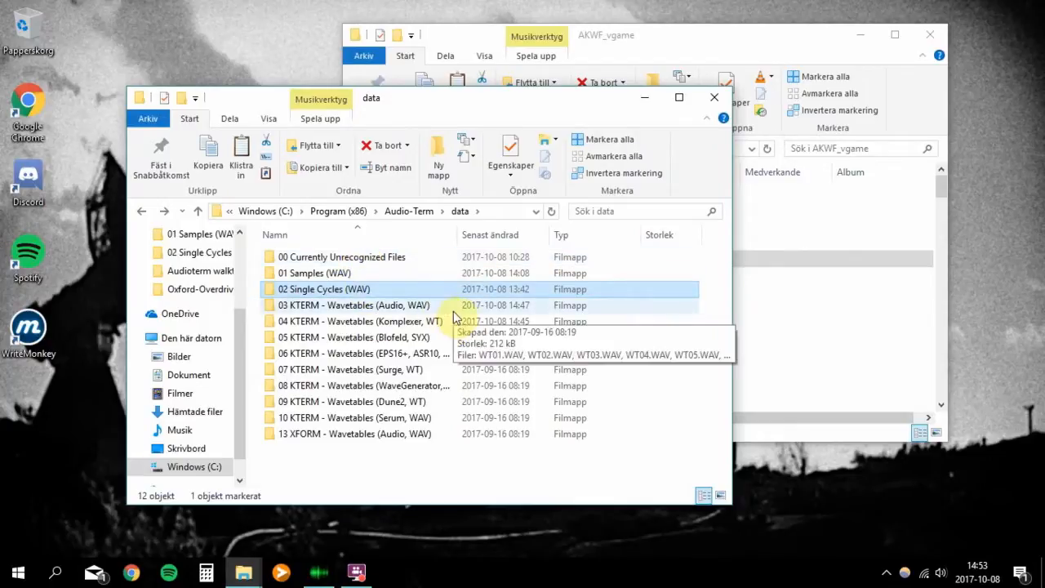
left_click(411, 213)
double_click(360, 289)
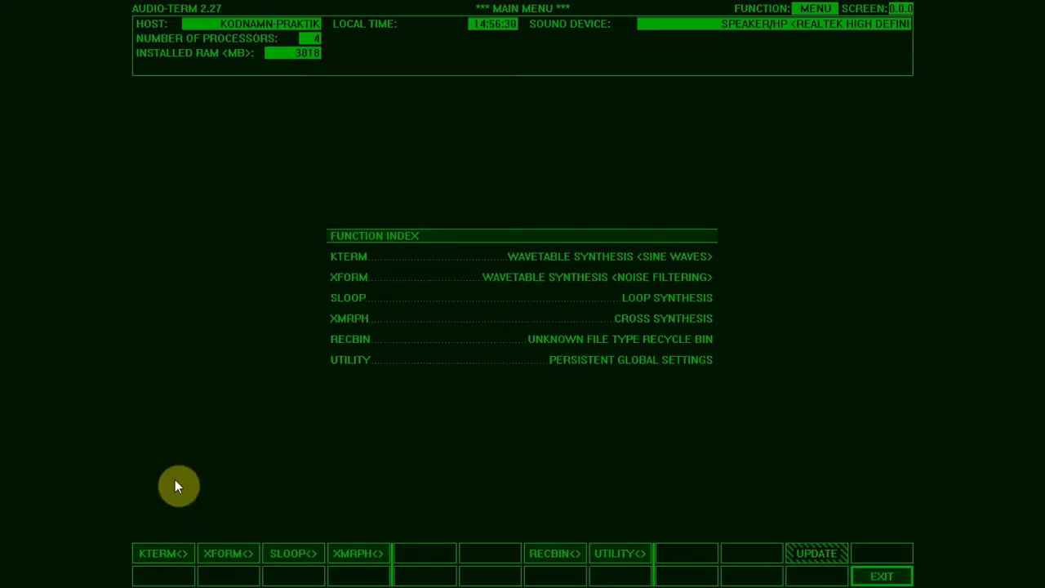
key("F1")
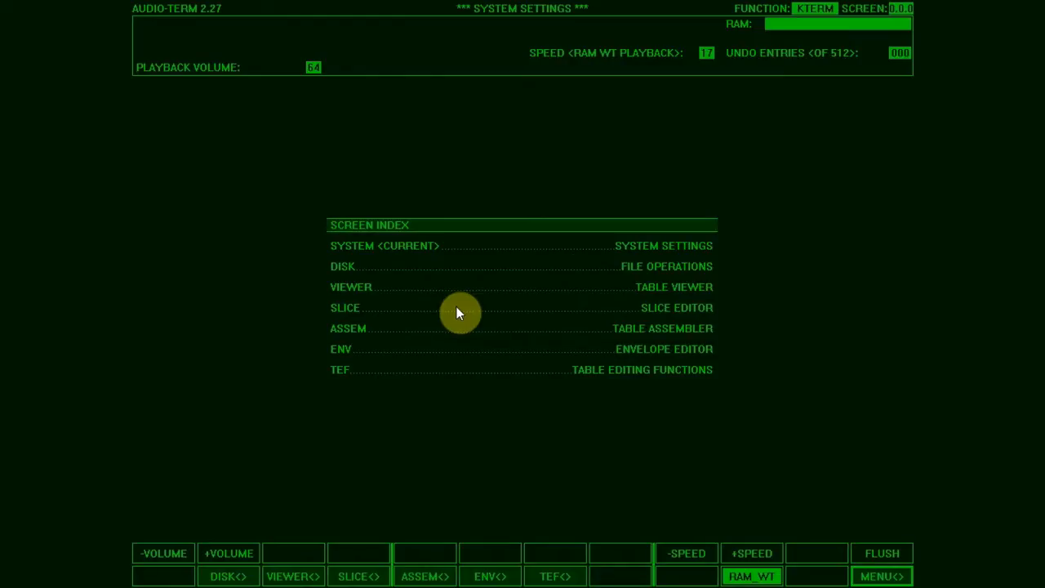
left_click(439, 577)
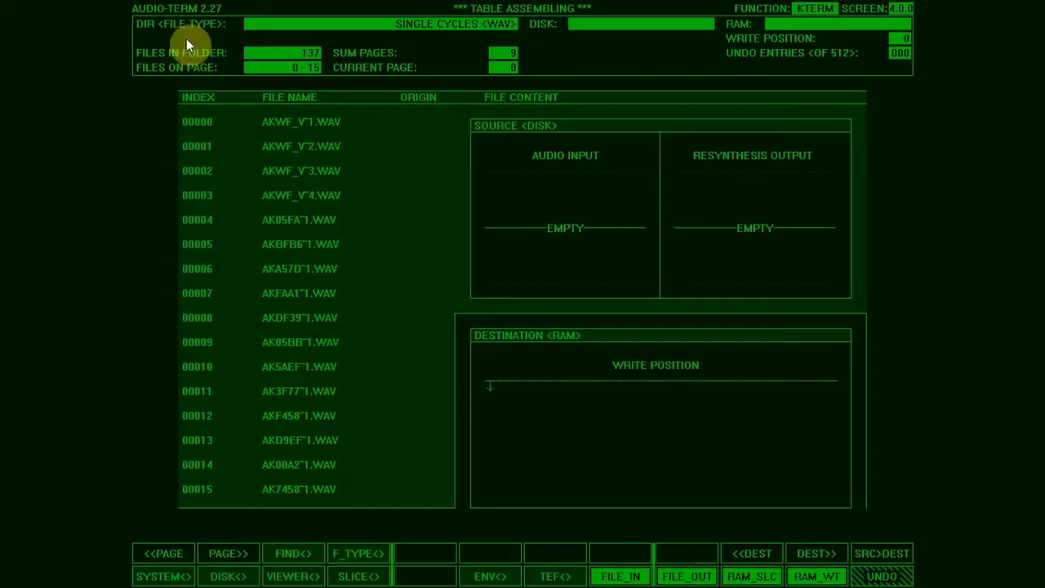
Preview the first single-cycle file, AKWF_V~1.WAV, and page through the whole file list back to its first page.
left_click(260, 119)
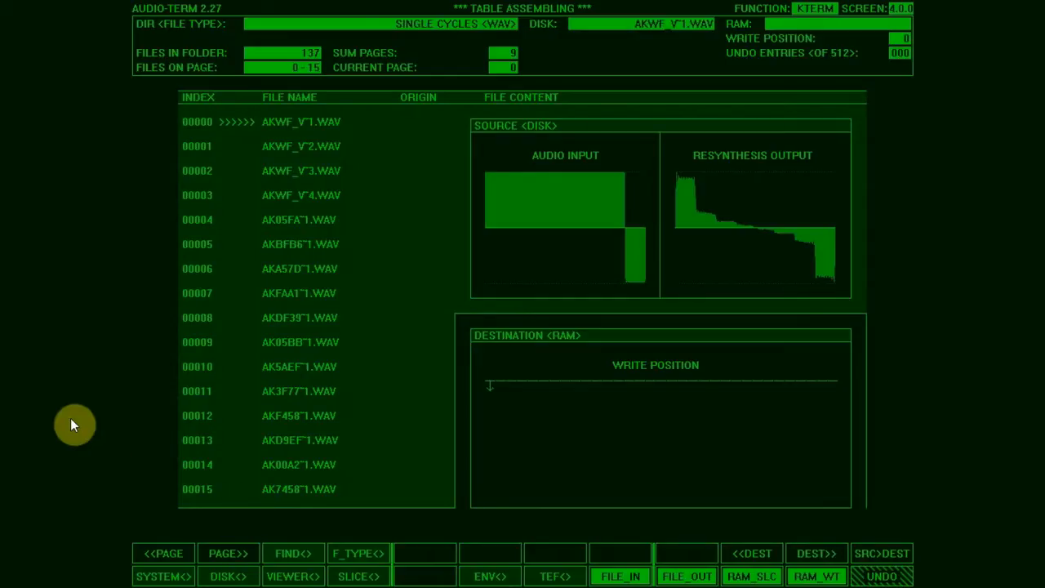
key("Page_Down")
key("Page_Down")
key("Page_Down")
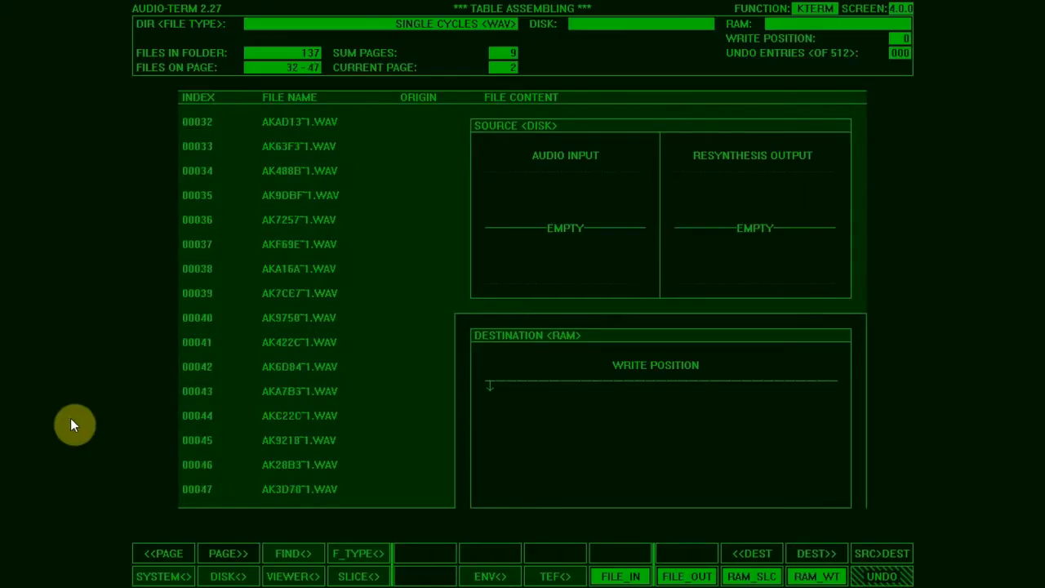
key("Page_Down")
key("Page_Down")
key("Page_Down")
key("Page_Down")
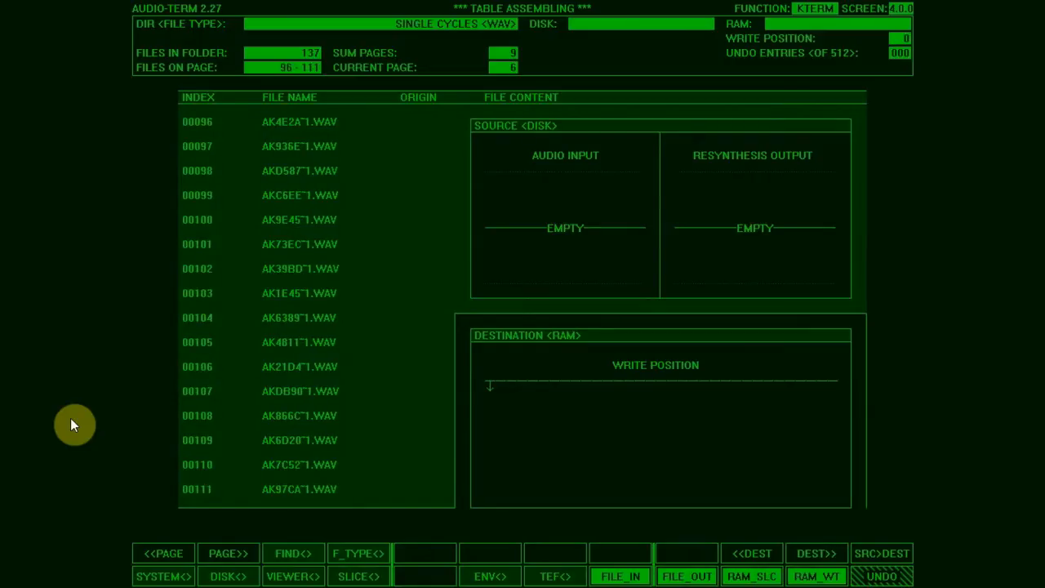
key("Page_Down")
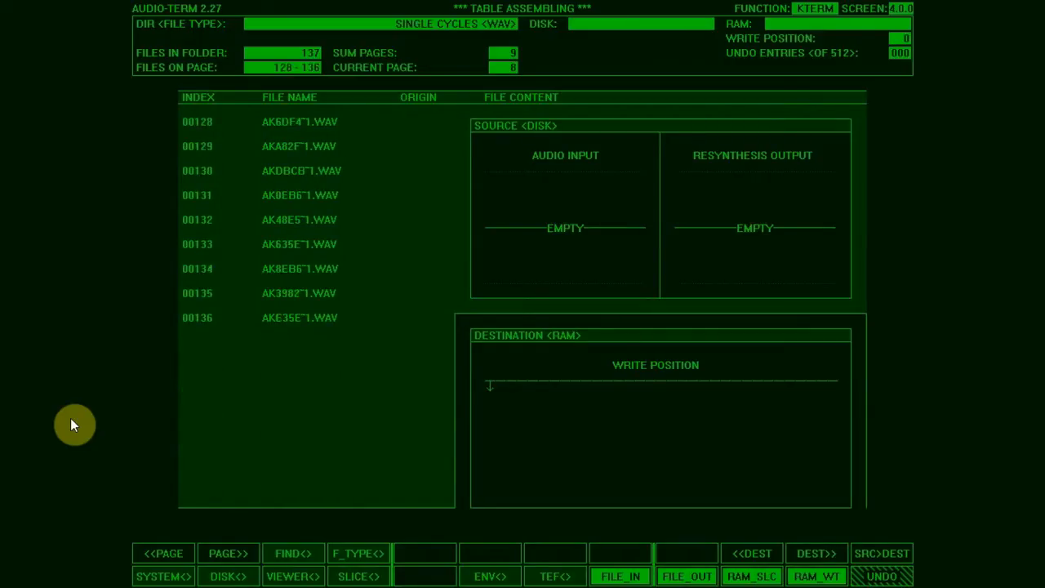
key("Page_Down")
key("Page_Up")
key("Page_Up")
key("Page_Down")
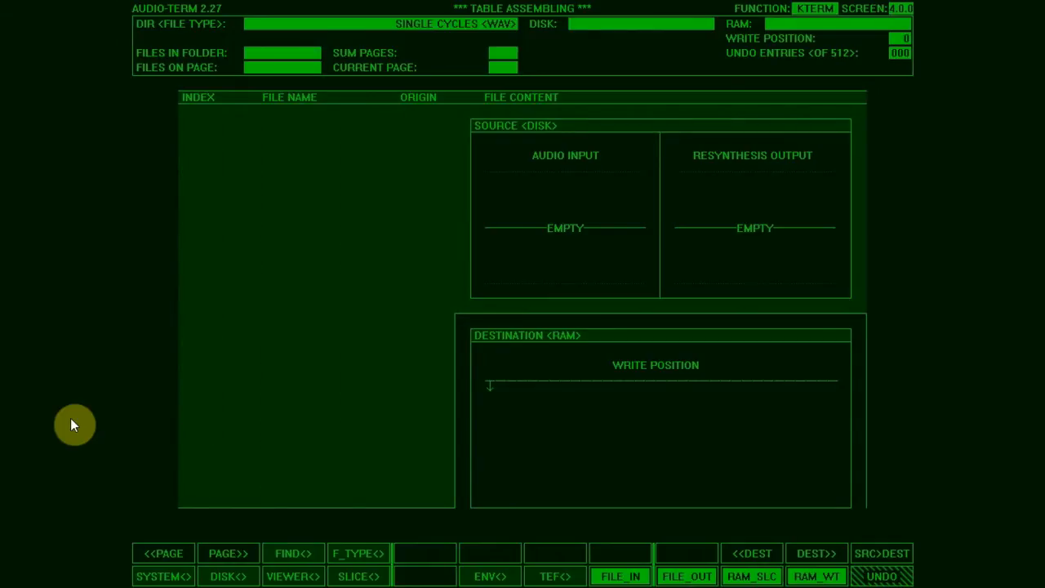
key("Page_Down")
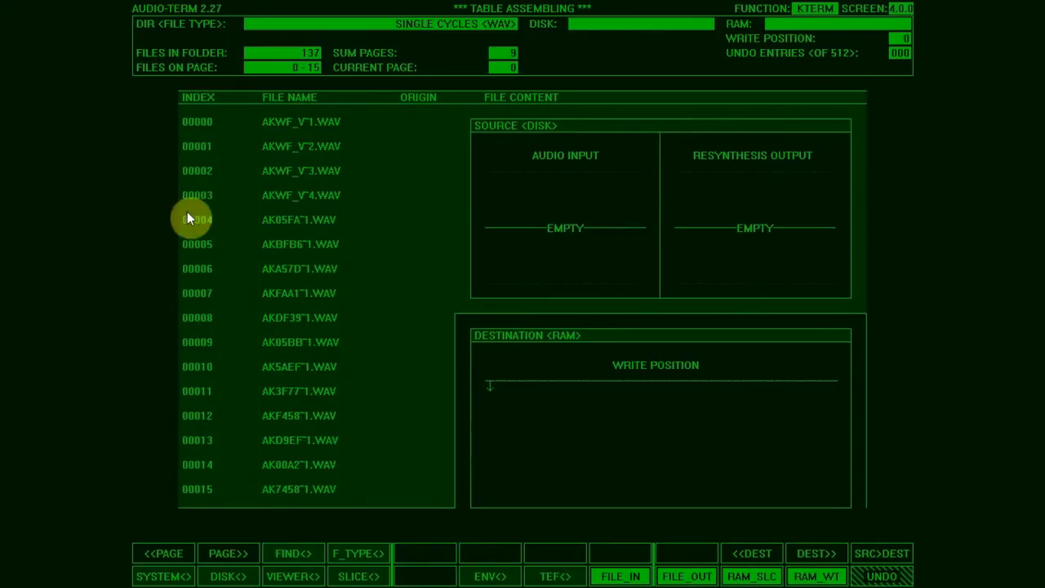
Compare the waveforms of the first four single-cycle files and leave AKWF_V~1.WAV selected as the source.
left_click(291, 121)
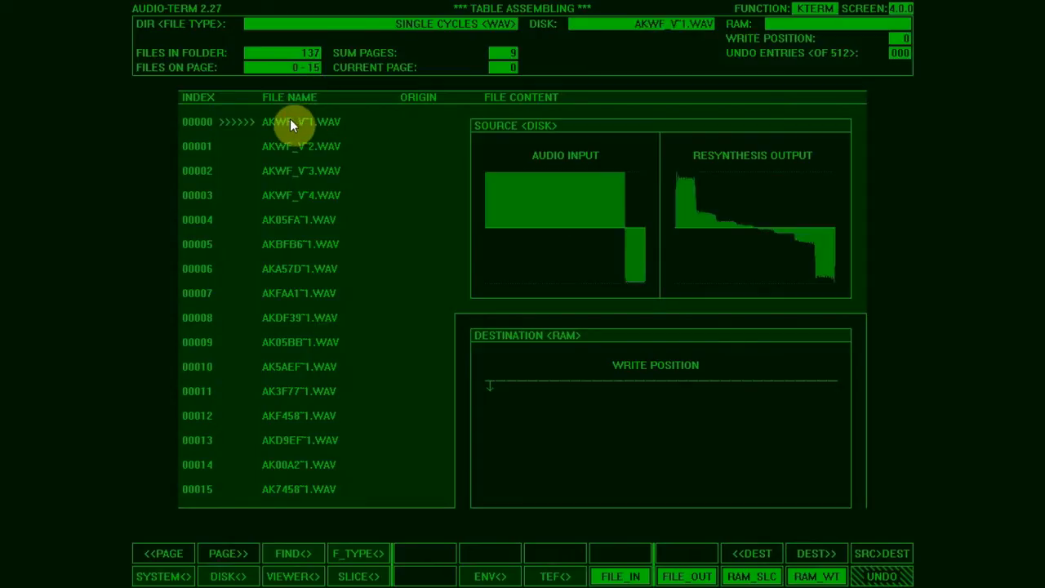
key("Down")
key("Down")
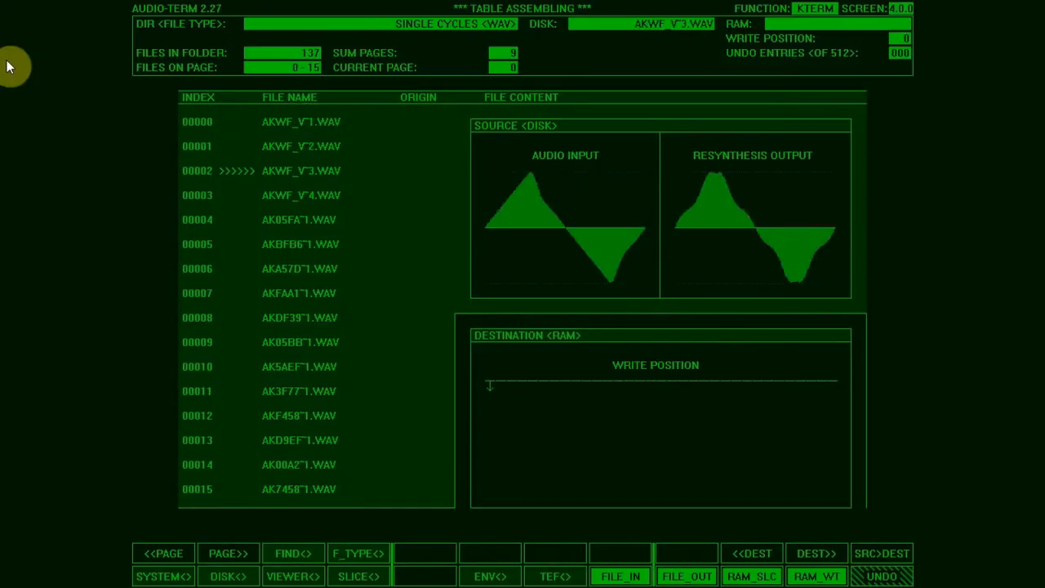
key("Up")
key("Up")
key("Down")
key("Down")
key("Down")
key("Up")
key("Up")
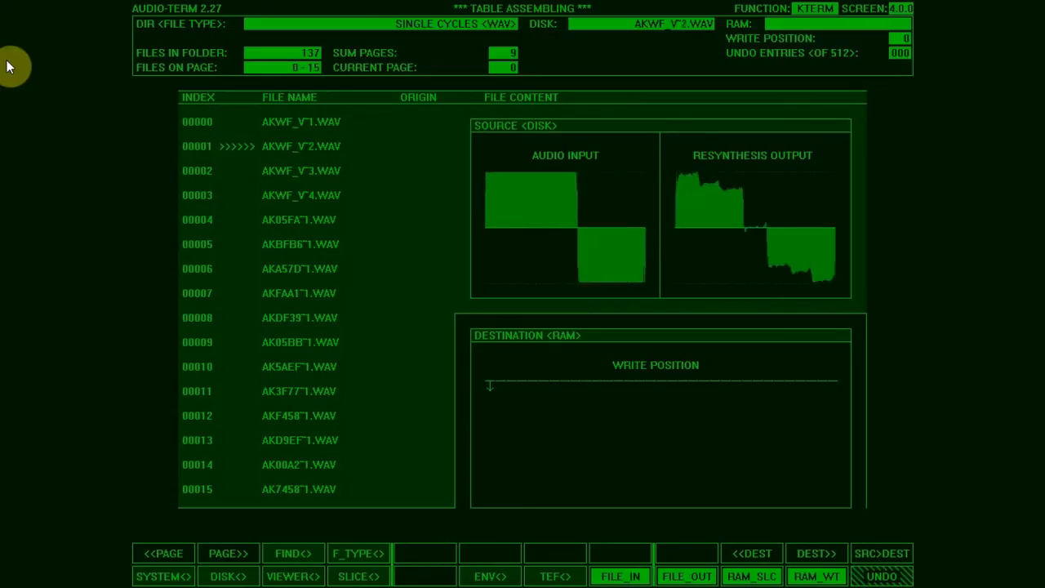
key("Up")
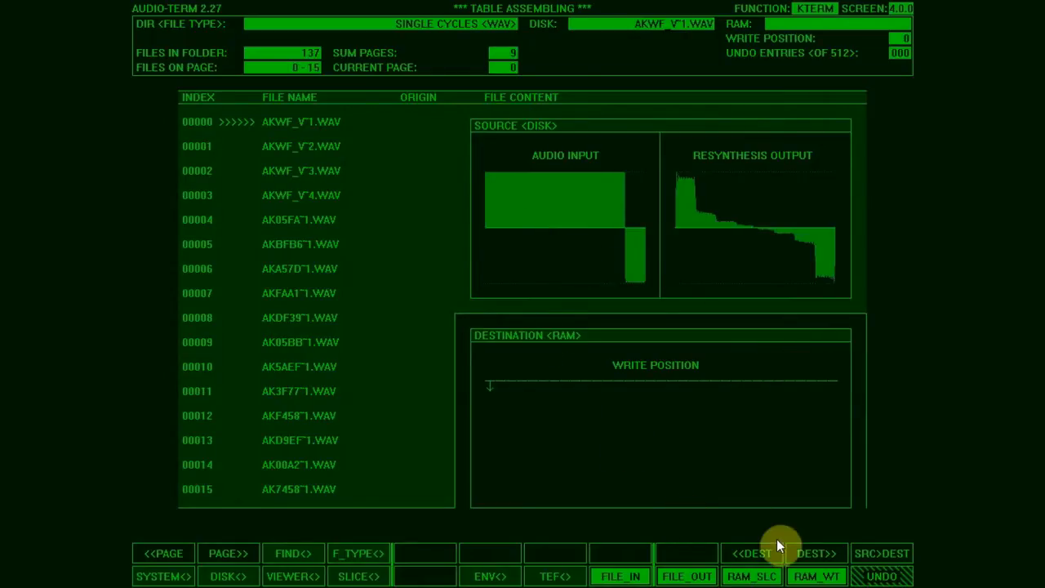
Step the write position back and forth along the RAM table, wrapping between 0 and 32, and return it to 0.
left_click(796, 548)
left_click(795, 548)
left_click(796, 549)
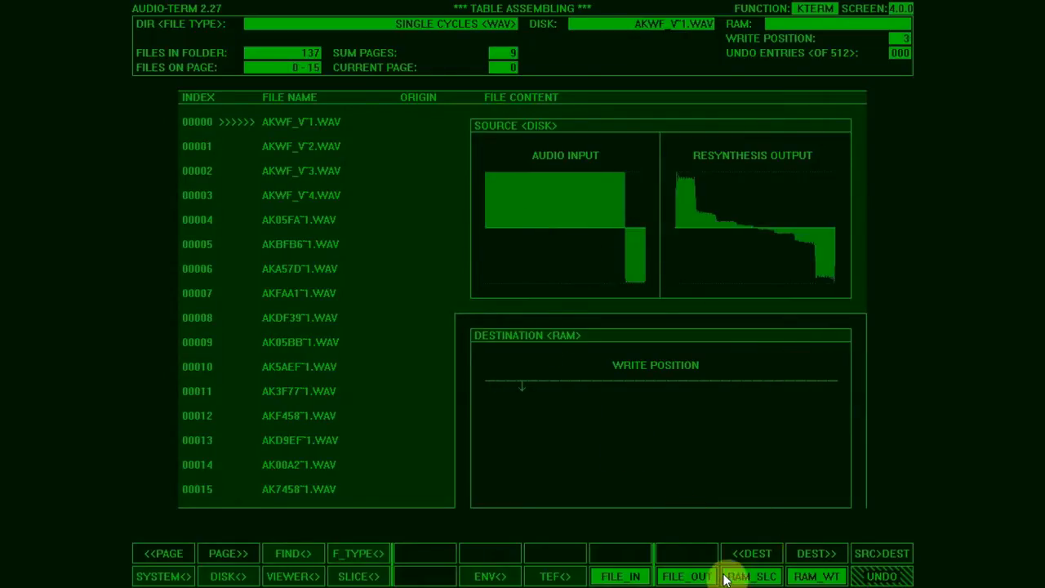
left_click(768, 552)
left_click(768, 552)
left_click(769, 552)
left_click(768, 552)
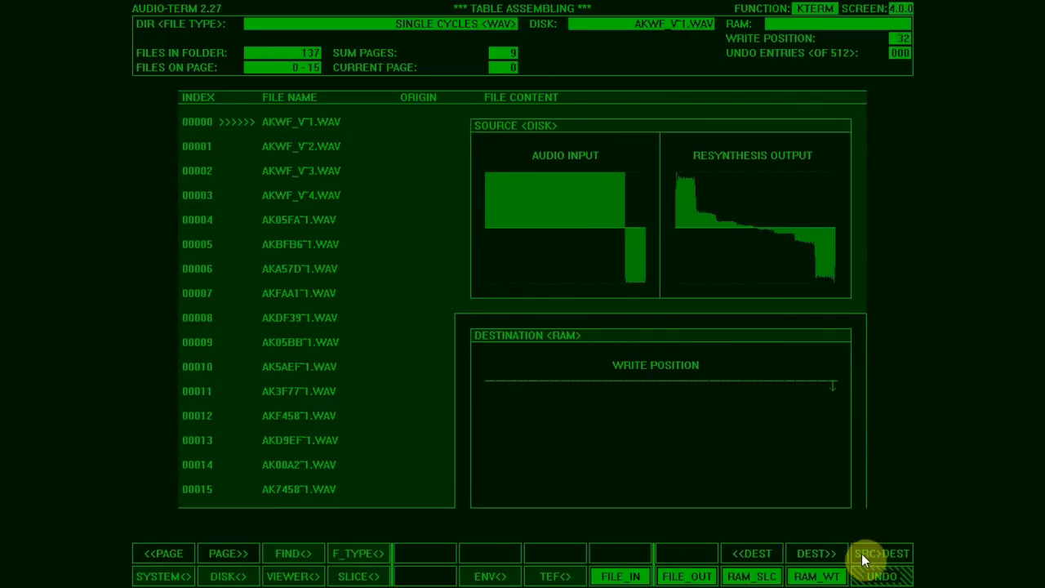
left_click(831, 555)
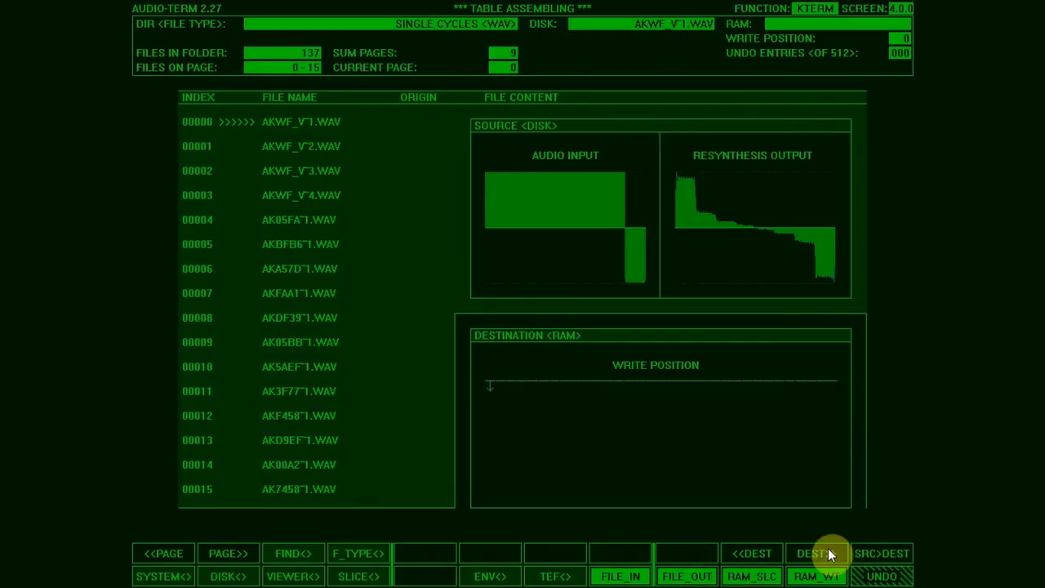
key("Right")
key("Right")
key("Right")
key("Right")
key("Right")
key("Right")
key("Left")
key("Left")
key("Left")
key("Left")
key("Left")
key("Left")
key("Left")
key("Right")
Write the single-cycle files with index 00000 to 00032 one by one into the matching write positions 0 to 32 of the RAM table.
key("Return")
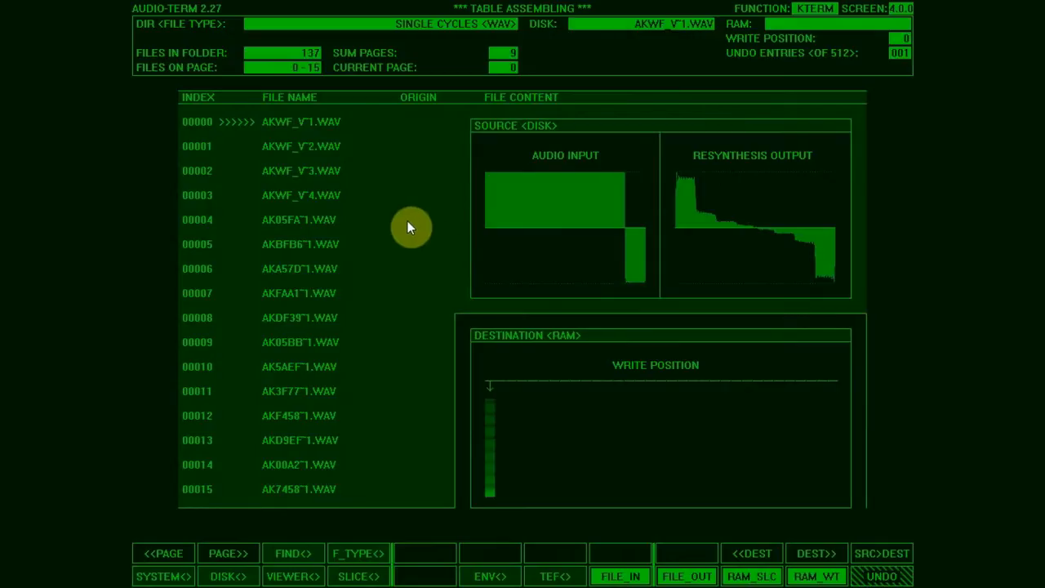
key("Right")
key("Down")
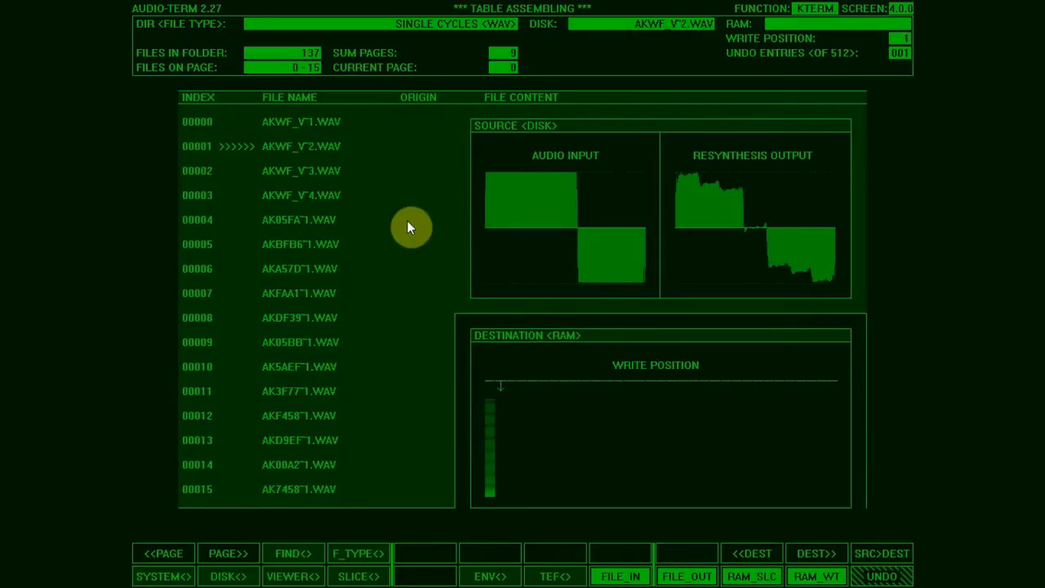
key("Return")
key("Right")
key("Down")
key("Return")
key("Down")
key("Right")
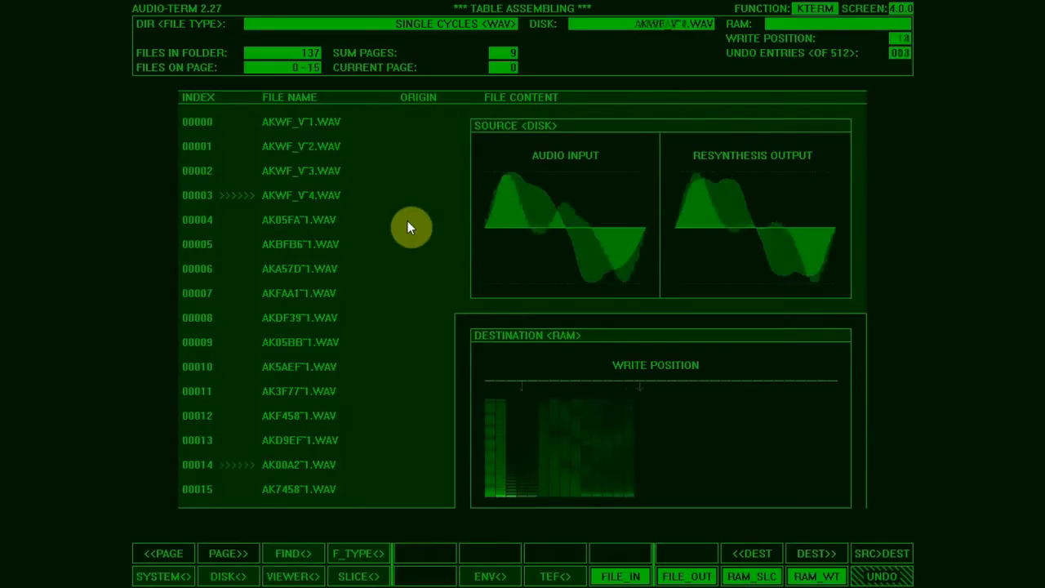
key("Return")
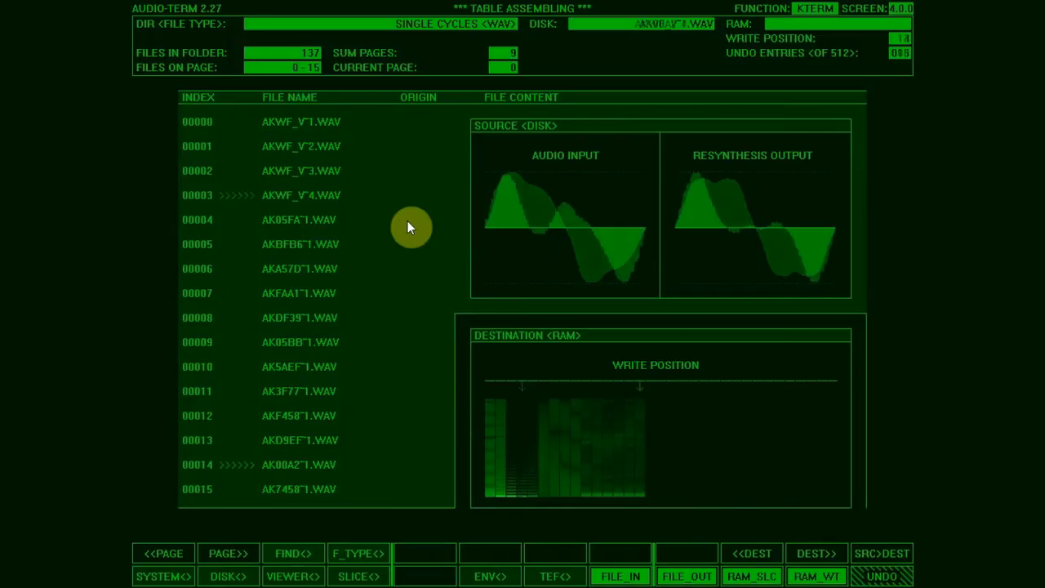
key("Down")
key("Right")
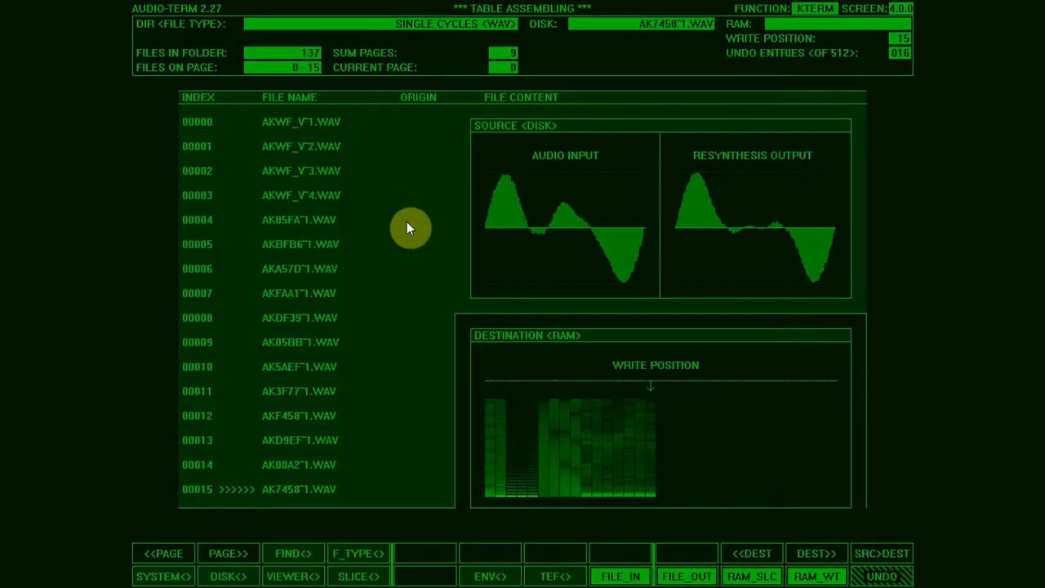
key("Down")
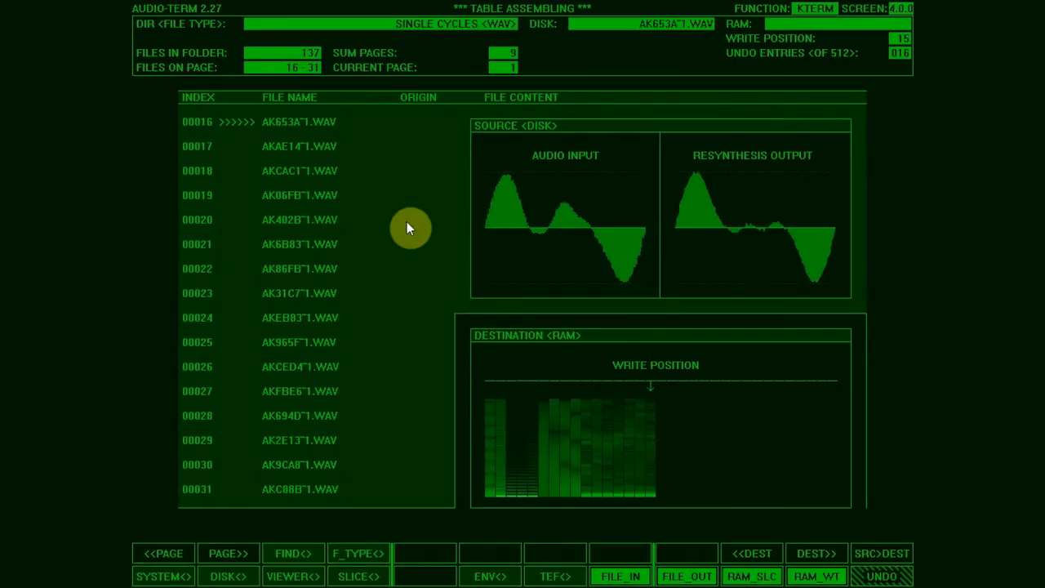
key("Down")
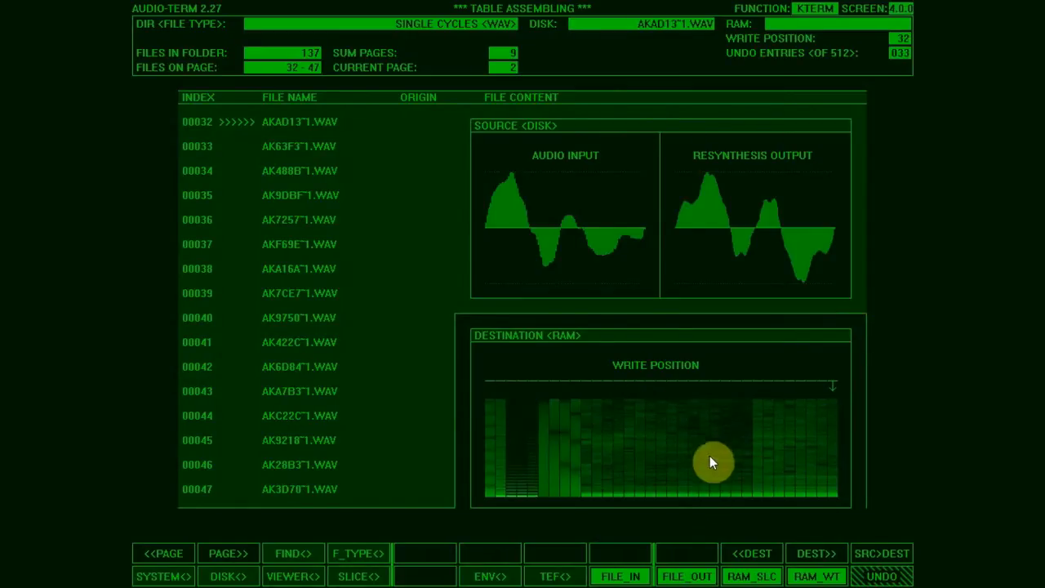
Play the assembled wavetable from RAM and move the write position to 26.
left_click(803, 580)
key("Left")
key("Left")
key("Left")
key("Left")
key("Left")
key("Left")
key("Left")
key("Left")
key("Right")
key("Right")
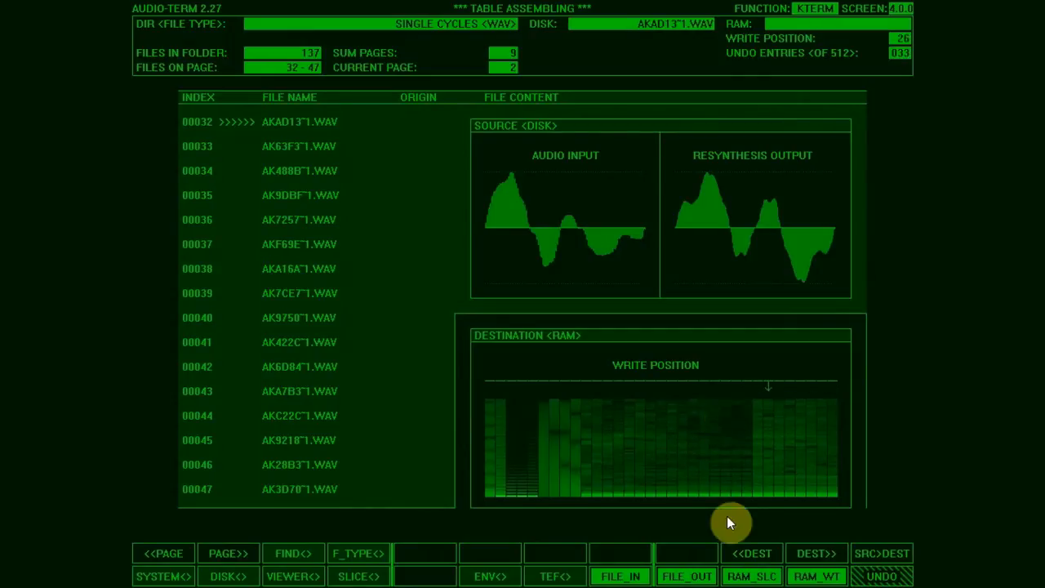
Play the single RAM slices at write positions 26 and 22.
left_click(740, 574)
key("Left")
key("Left")
key("Left")
key("Left")
left_click(741, 575)
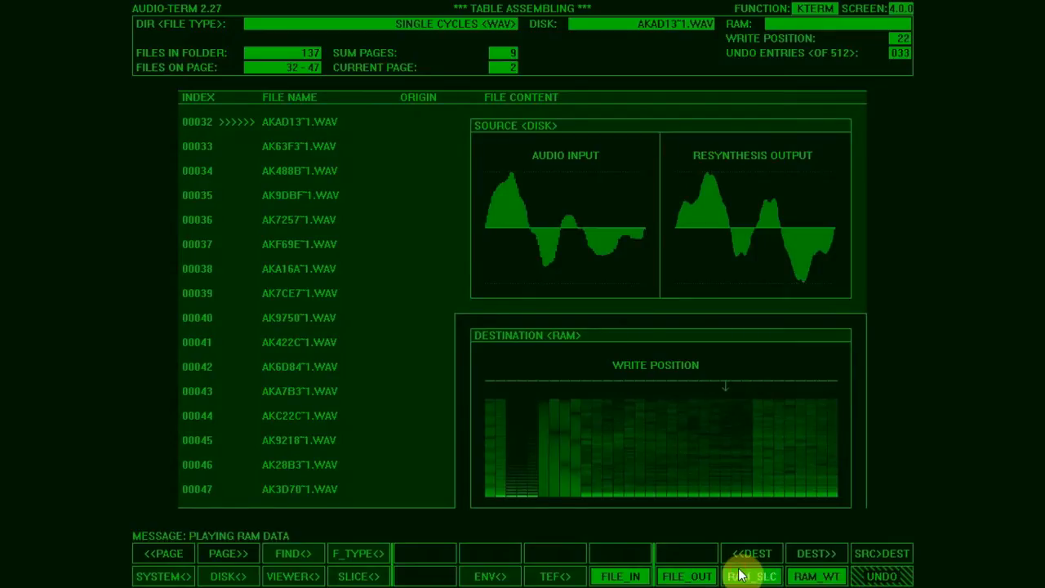
Move the write position down the RAM table to 11, playing single RAM slices along the way.
key("Left")
key("Left")
key("Left")
key("Left")
key("Left")
key("Left")
key("Left")
left_click(740, 575)
key("Left")
key("Left")
key("Left")
key("Left")
left_click(740, 575)
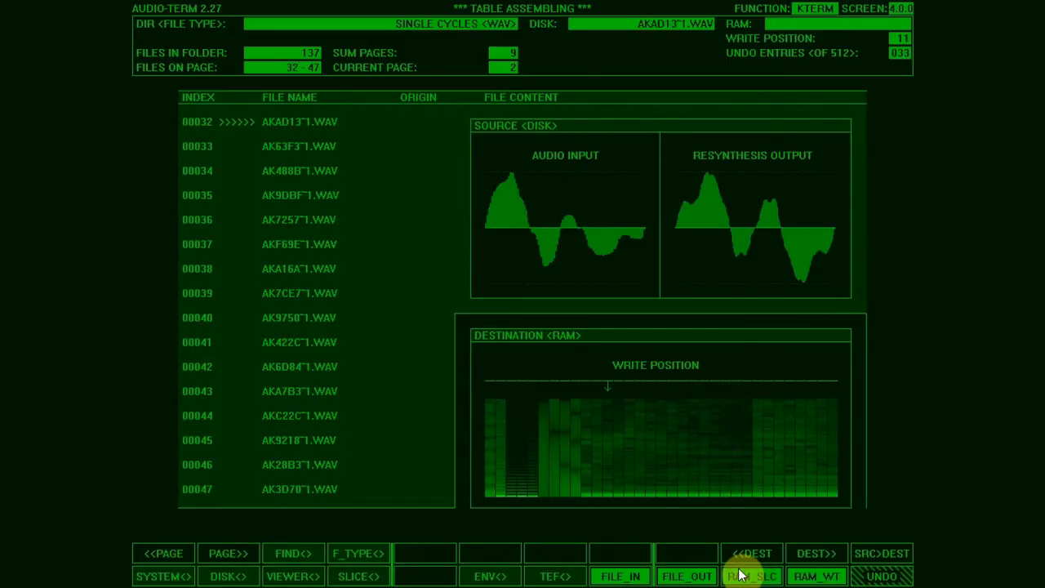
Go to file operations and switch the directory to KTERM - WAVETABLES <AUDIO, WAV>.
left_click(227, 576)
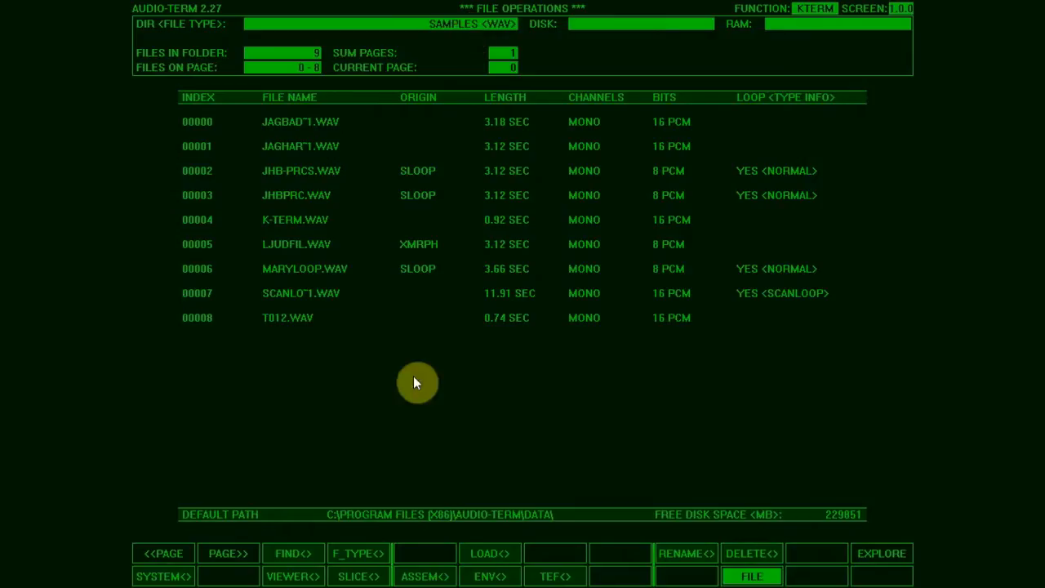
left_click(364, 554)
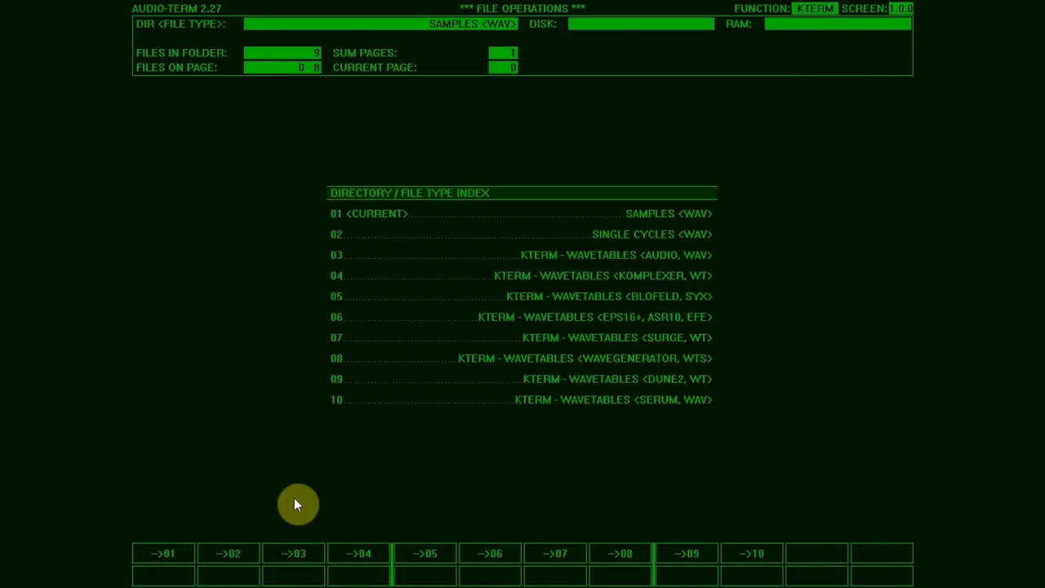
left_click(298, 554)
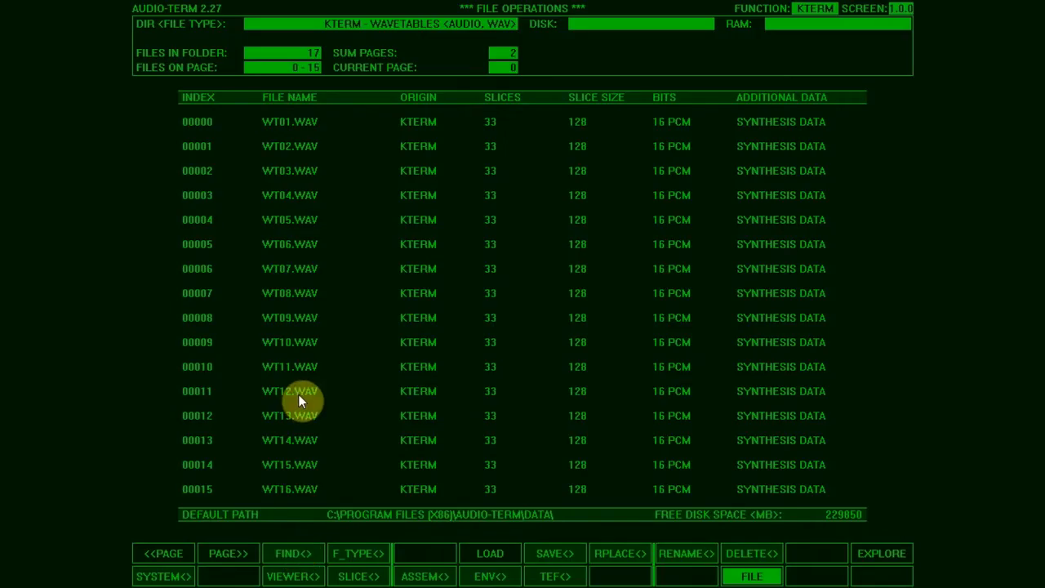
Save the RAM wavetable as WT18, rendered with 33 <RAW> slices and a changed number of samples per slice.
left_click(547, 554)
type("WT18")
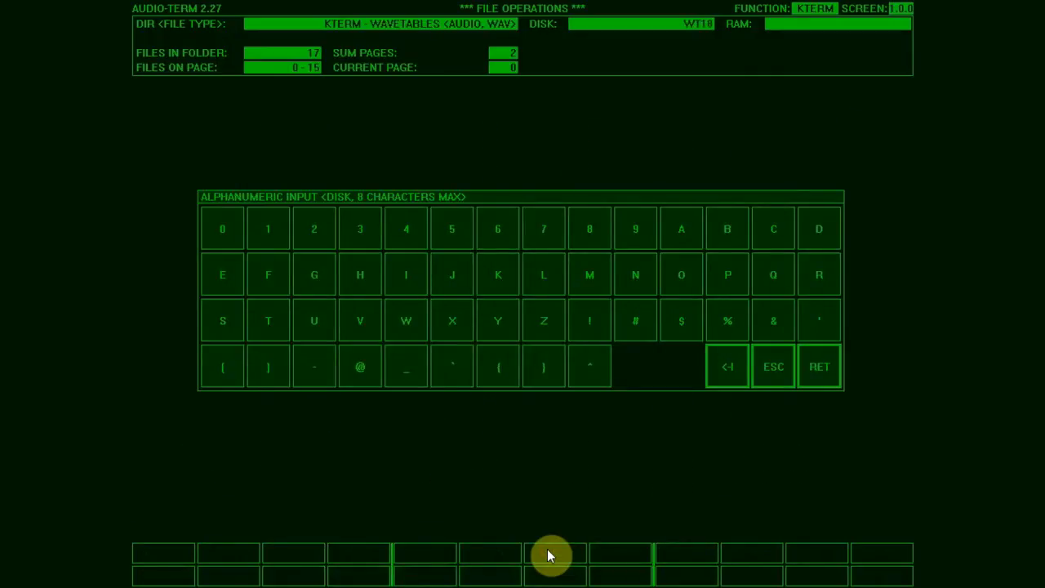
key("Return")
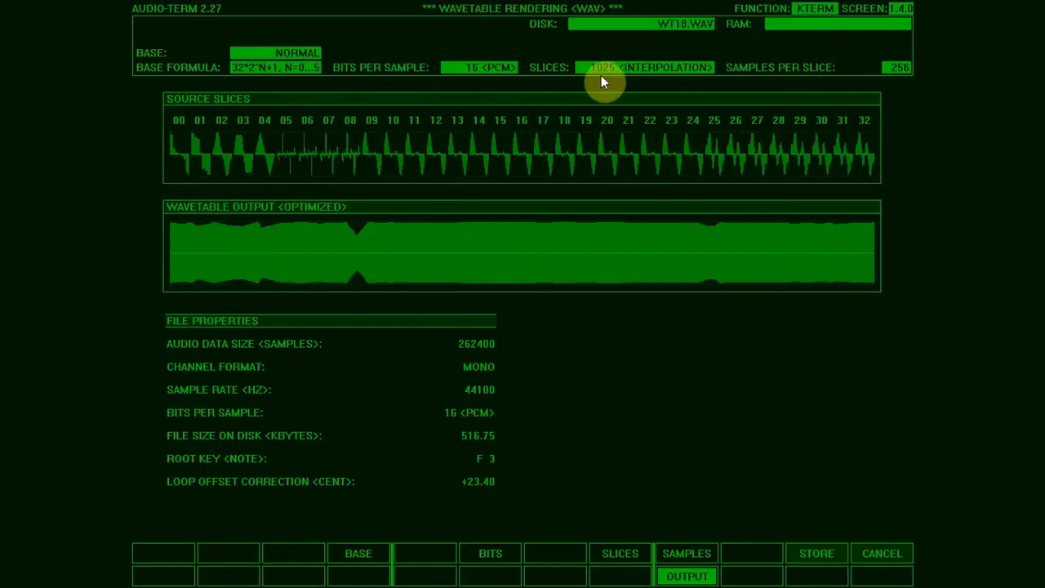
left_click(603, 555)
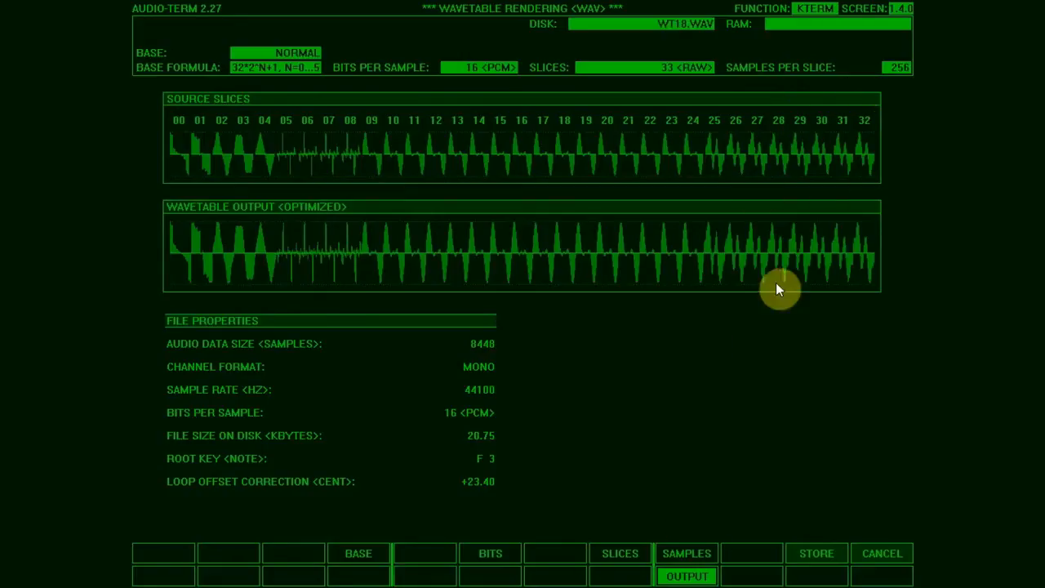
left_click(693, 552)
left_click(821, 549)
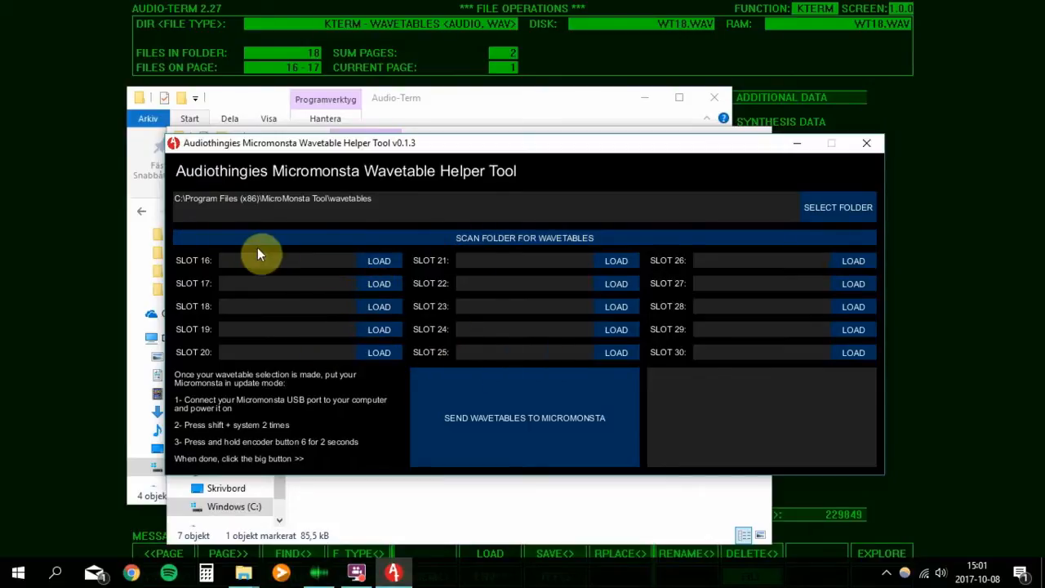
left_click(192, 258)
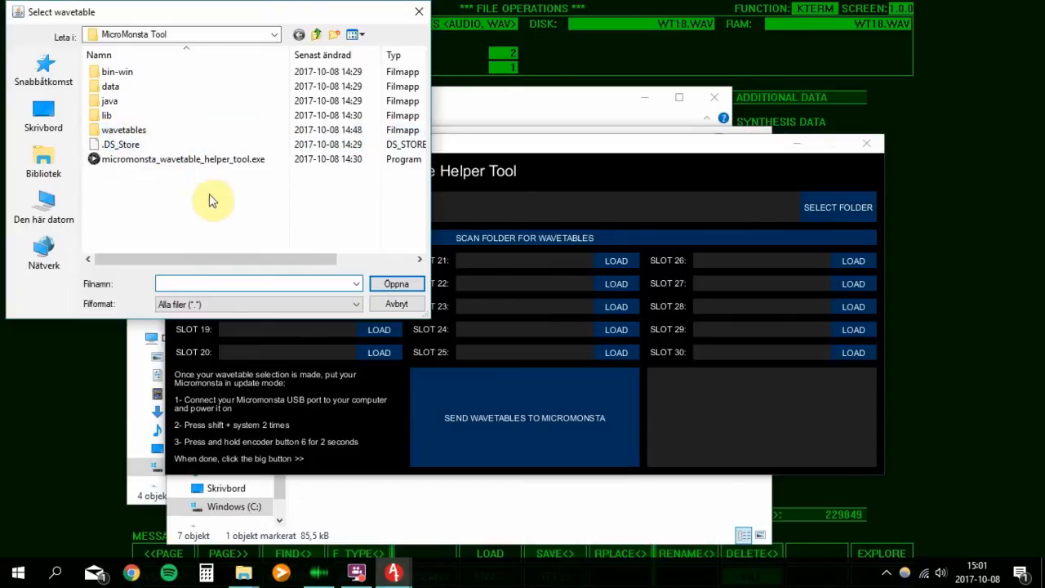
double_click(142, 130)
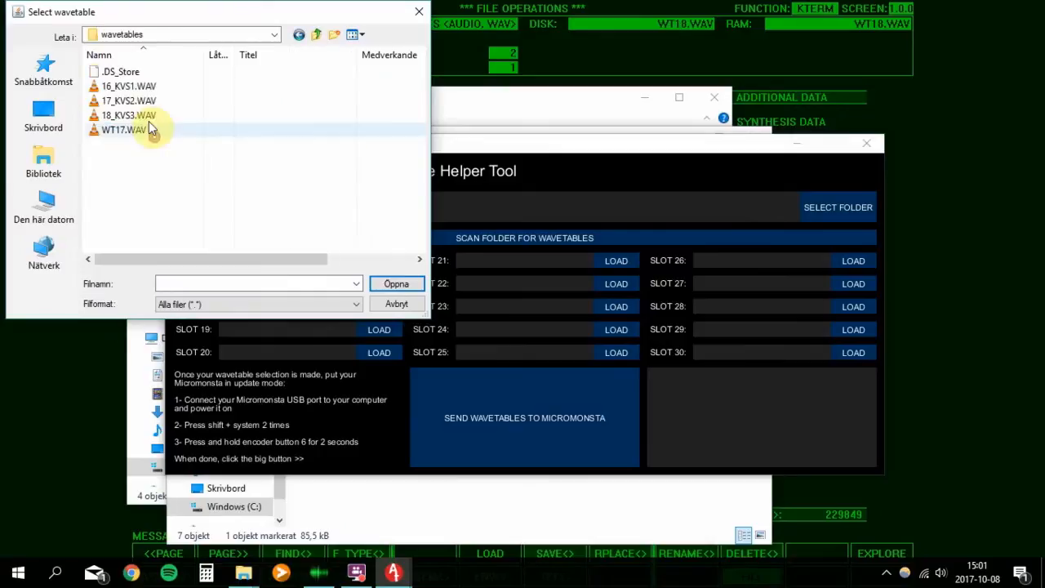
left_click(405, 302)
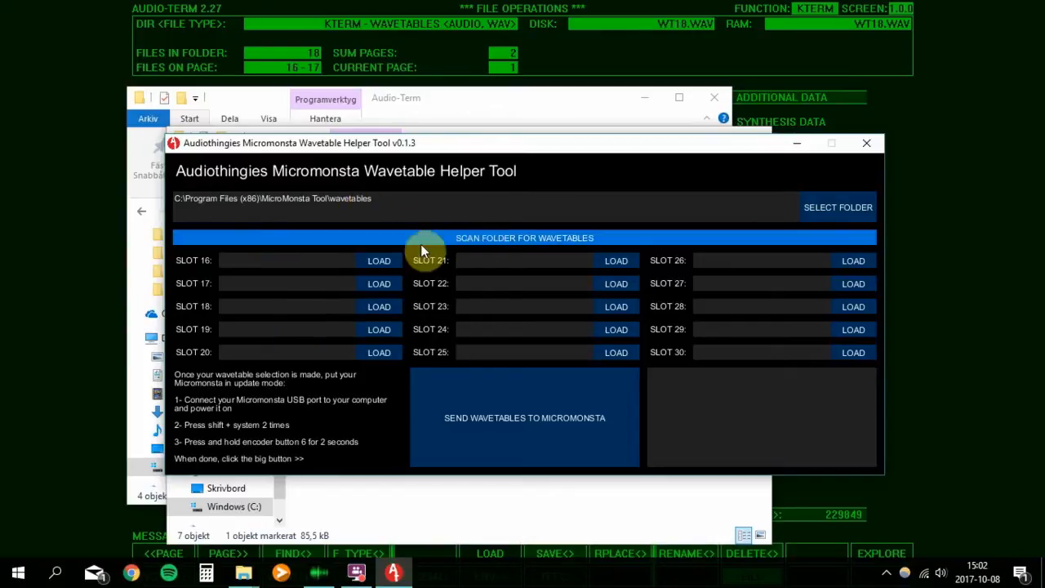
Load WT18.WAV from the 03 KTERM - Wavetables (Audio, WAV) folder into slot 16 and send the wavetables to the Micromonsta.
left_click(368, 258)
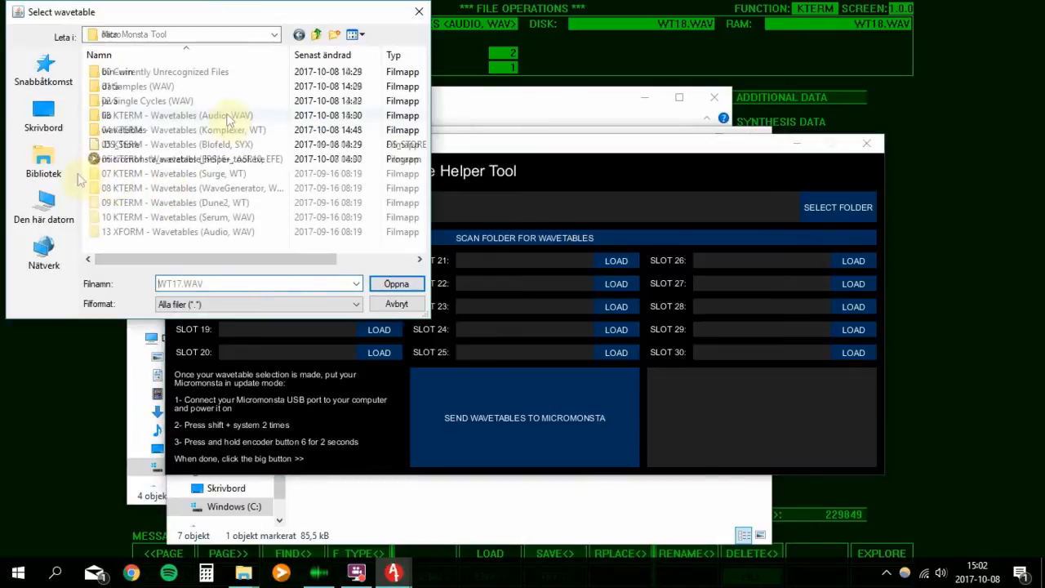
scroll(226, 124, "down", 2)
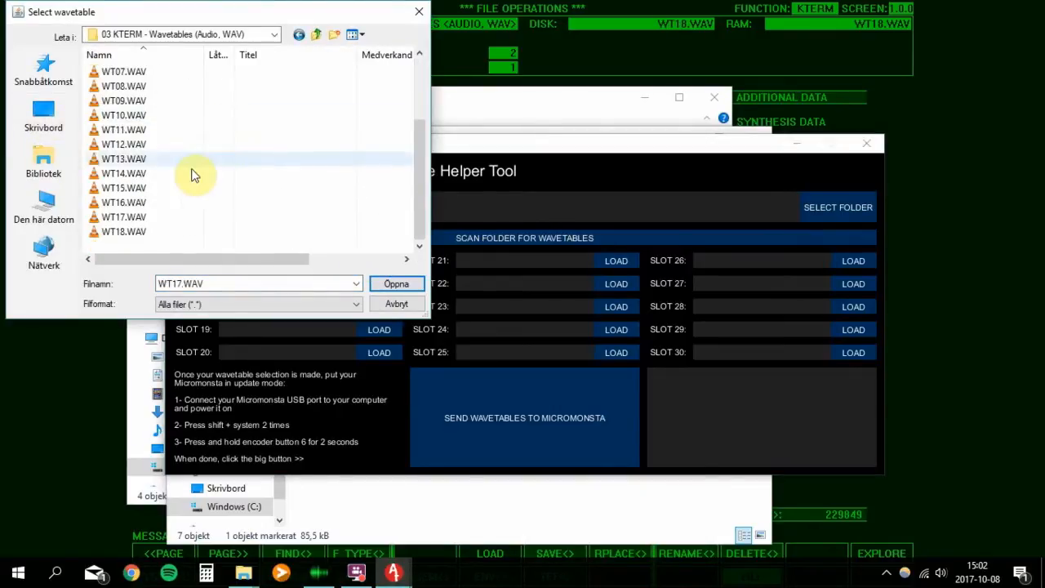
double_click(157, 231)
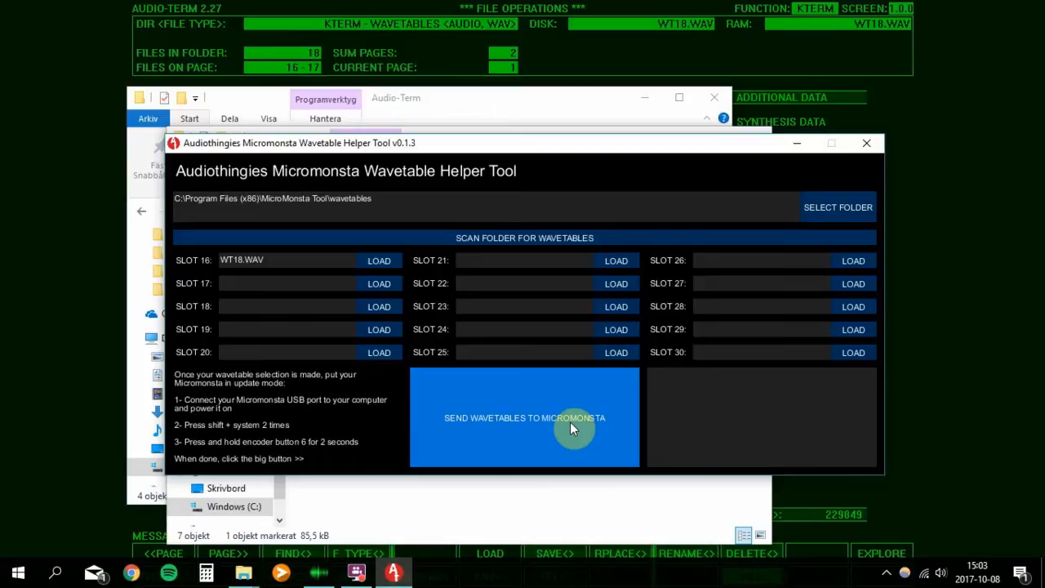
left_click(474, 381)
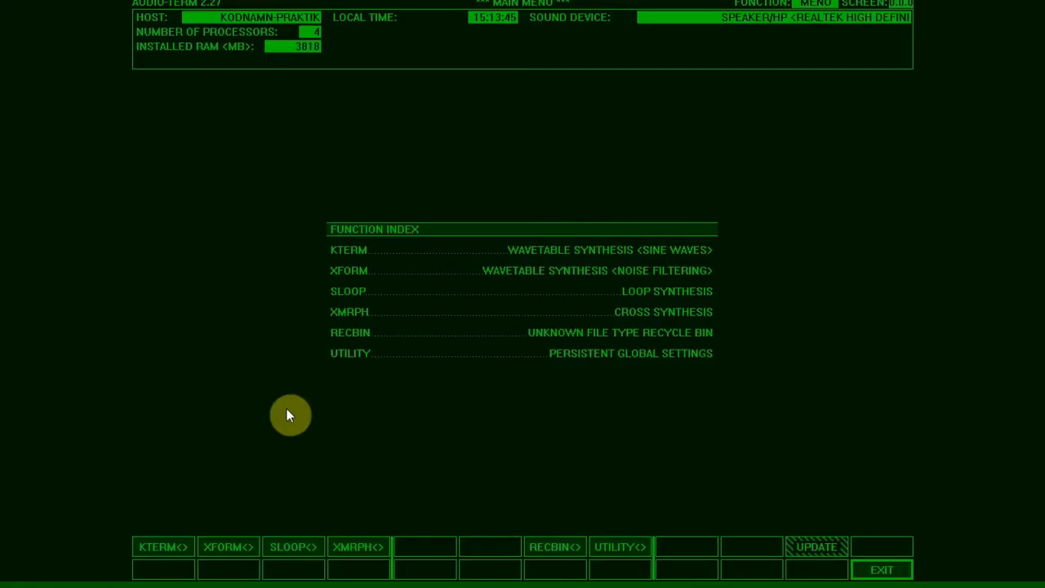
Open Audio-Term's SLOOP function and check the files in the 01 Samples (WAV) folder in File Explorer.
left_click(287, 548)
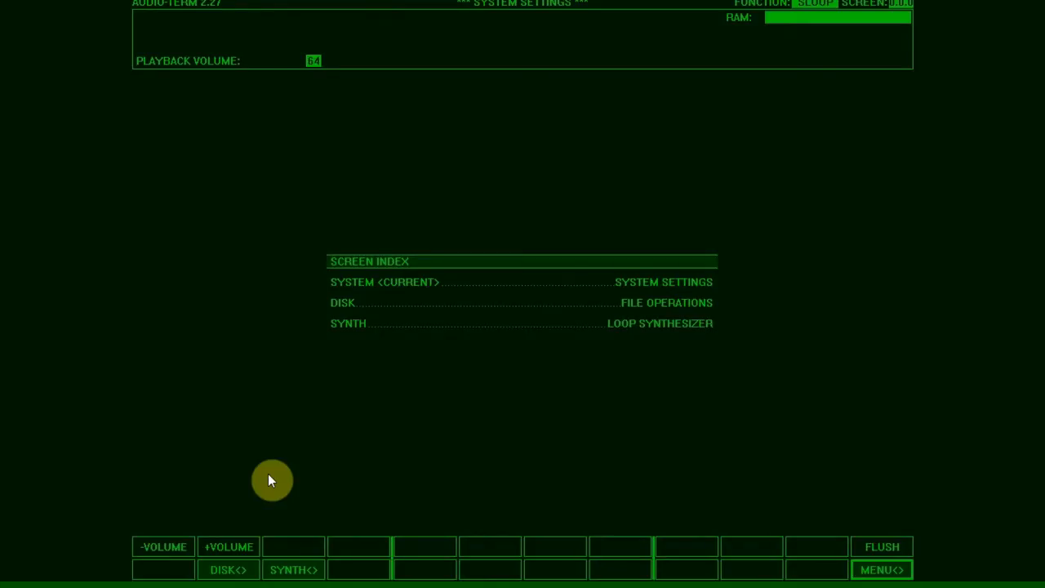
key("alt+Tab")
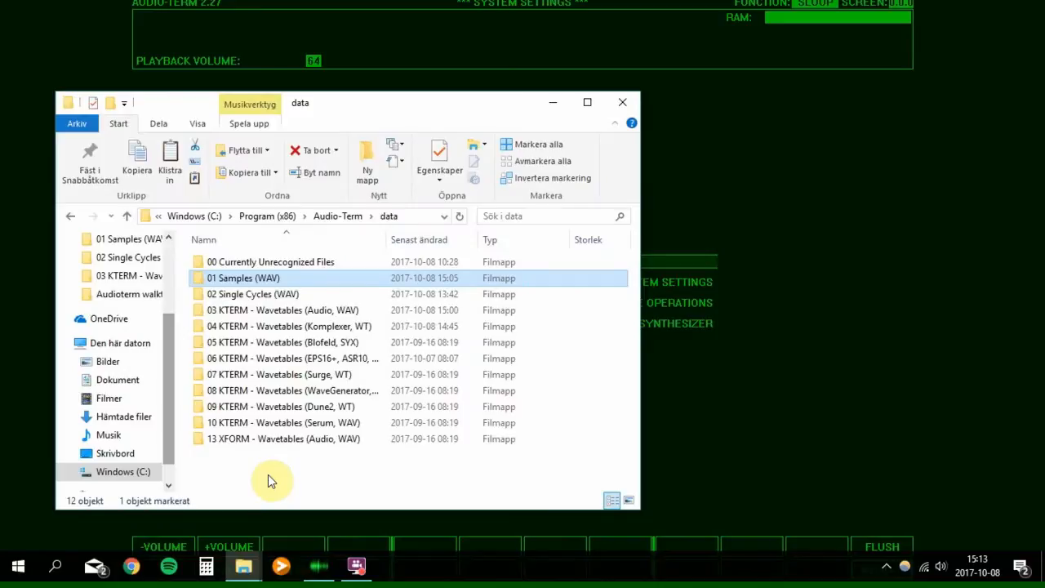
double_click(260, 280)
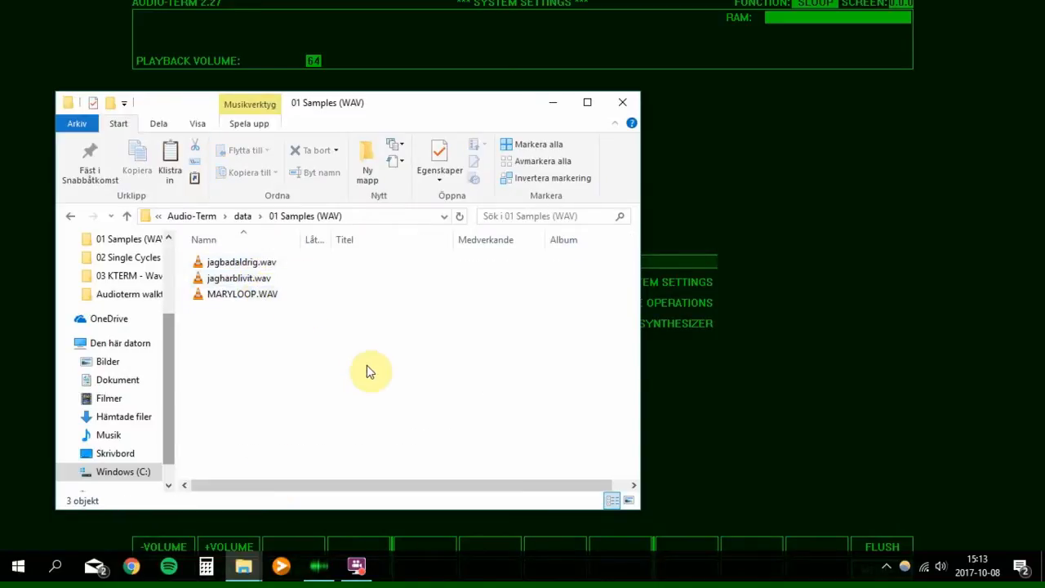
left_click(654, 431)
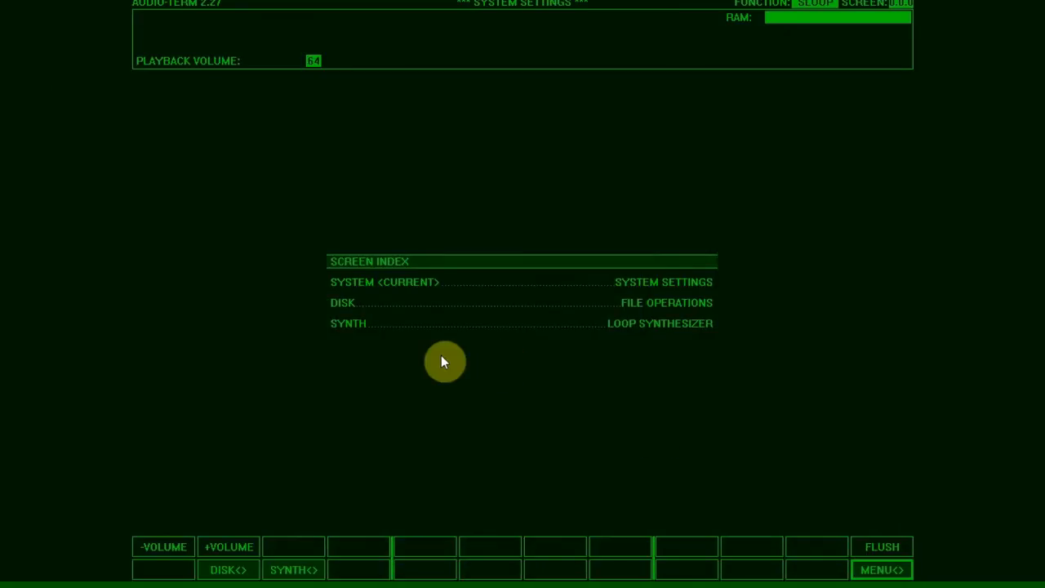
Load the sample JAGHAR~1.WAV from disk into RAM for loop synthesis.
left_click(242, 567)
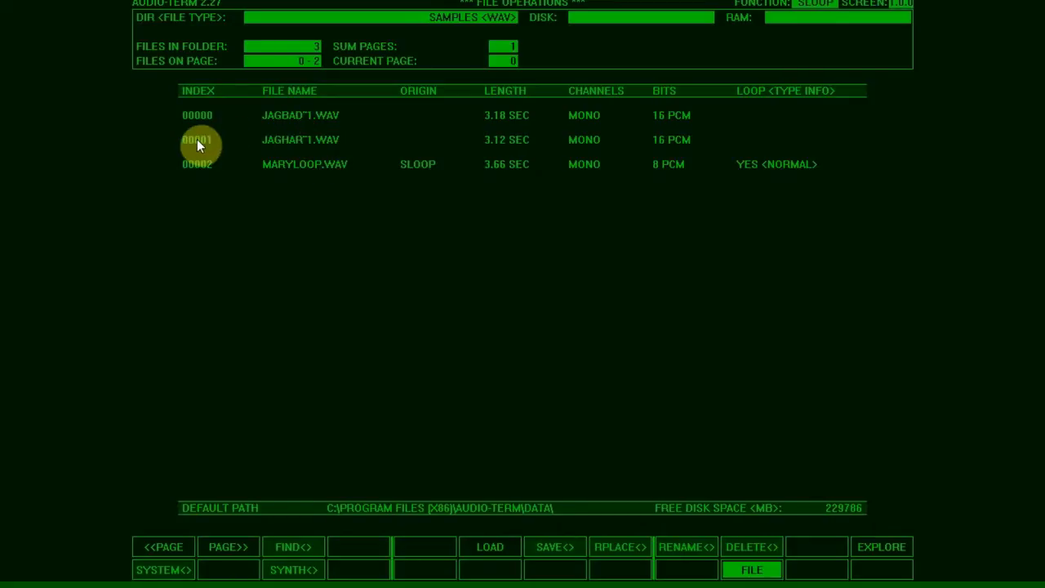
left_click(312, 140)
left_click(505, 549)
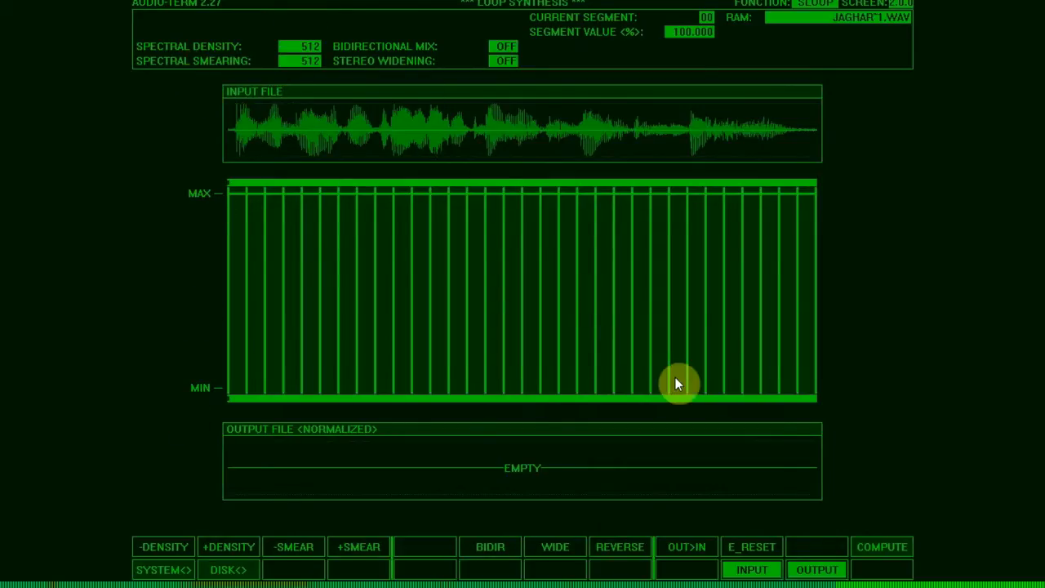
Compute the loop with spectral density and smearing both at 512, and play the output.
left_click(871, 547)
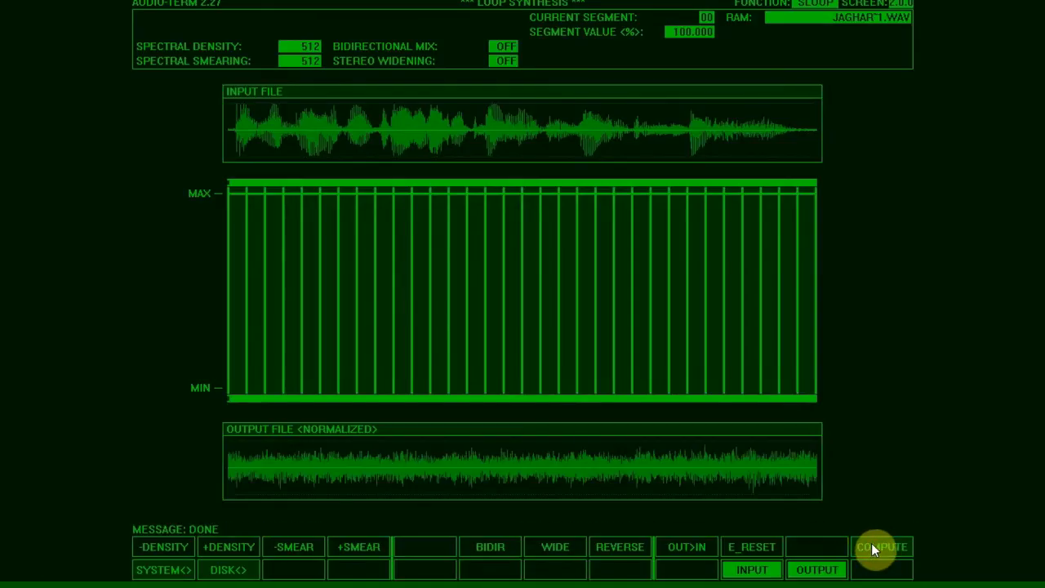
left_click(820, 572)
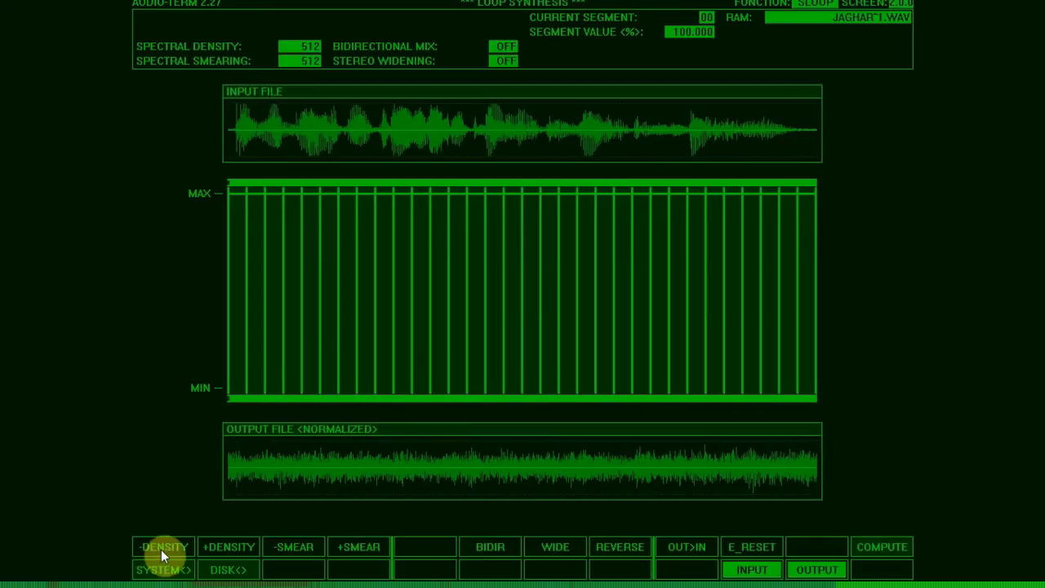
Set the spectral smearing to 8 with density 512, compute the loop and play the output.
left_click(241, 543)
left_click(212, 549)
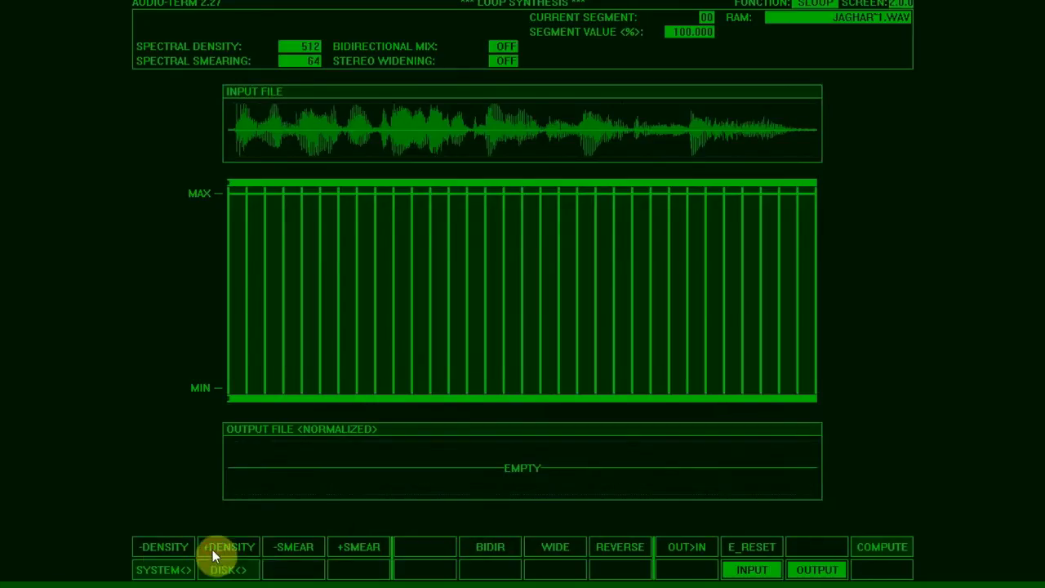
left_click(303, 545)
left_click(891, 545)
left_click(831, 572)
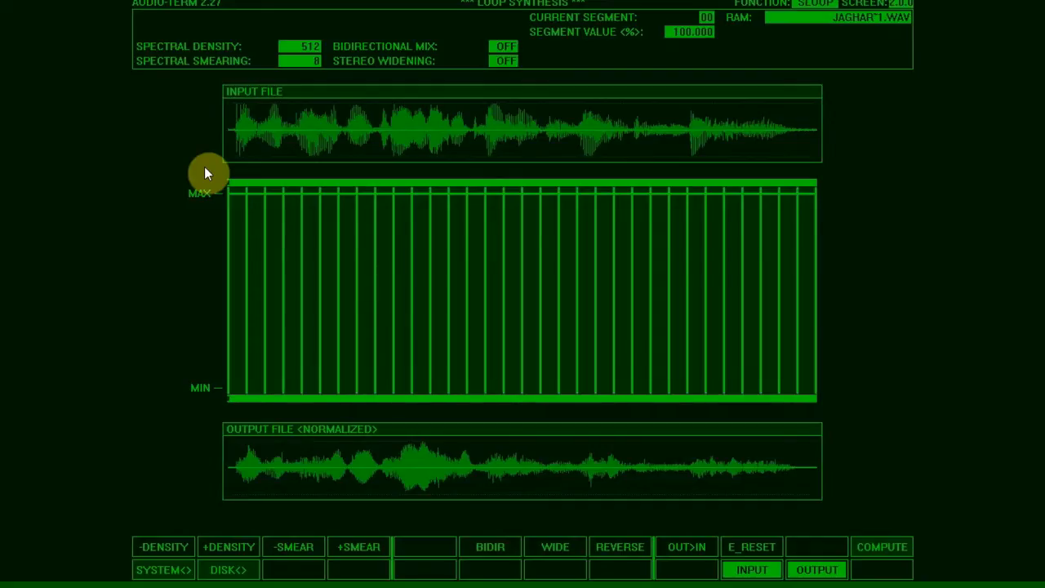
Set the spectral density to 128 and smearing to 16, compute the loop and play the output.
left_click(160, 552)
left_click(158, 546)
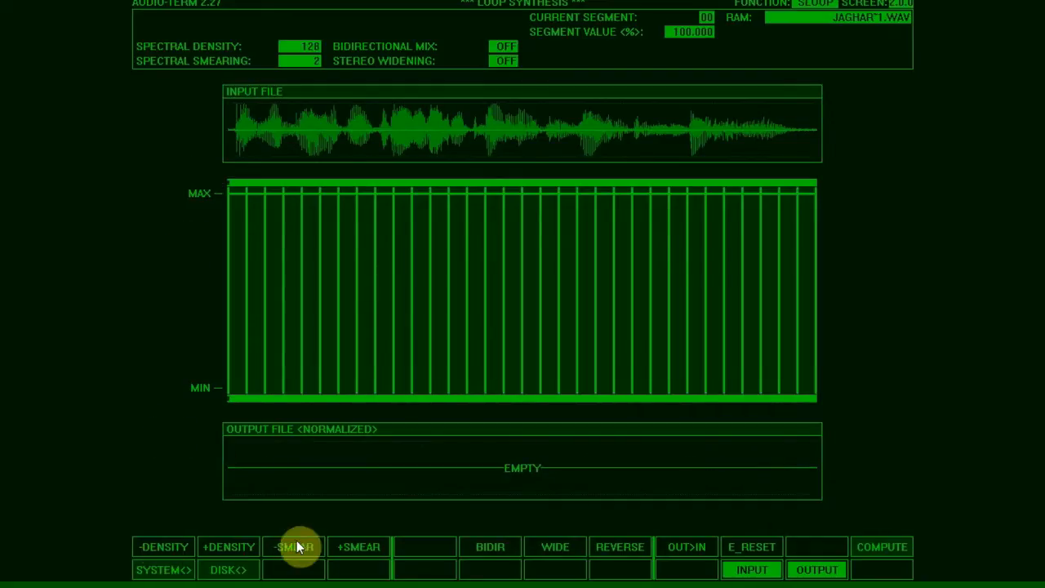
left_click(363, 550)
left_click(364, 549)
left_click(820, 570)
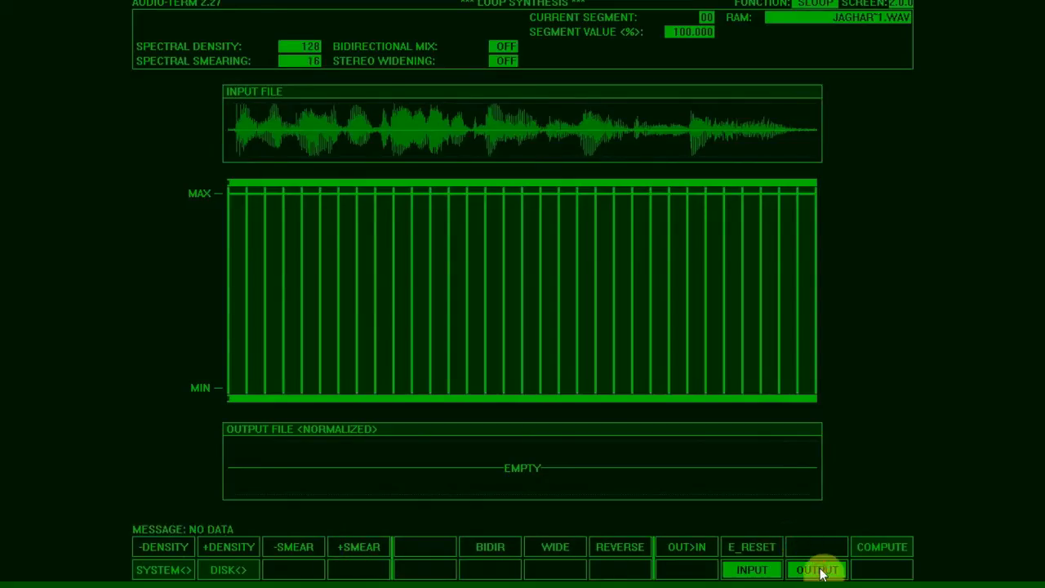
left_click(859, 540)
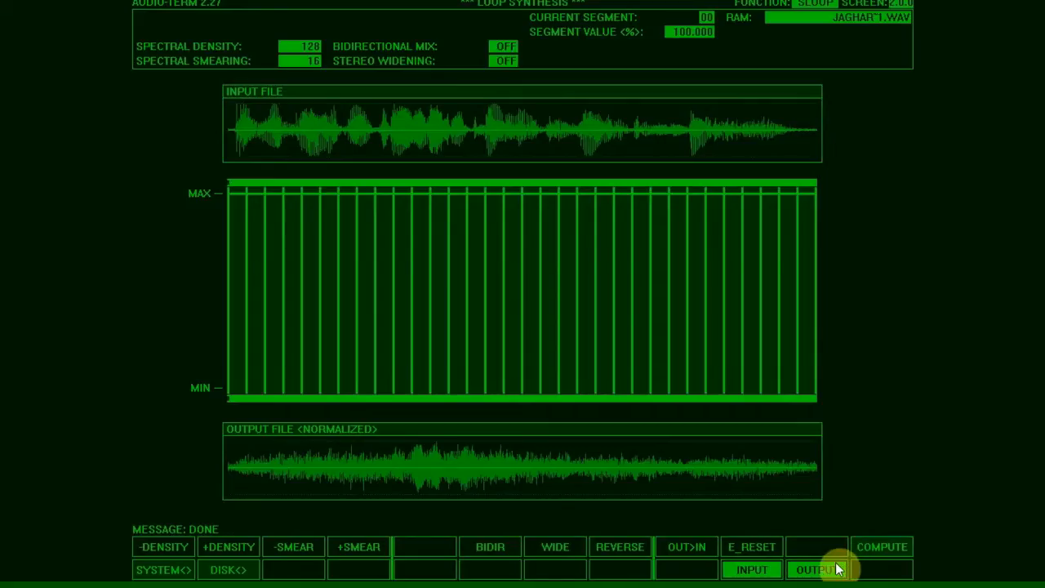
left_click(837, 568)
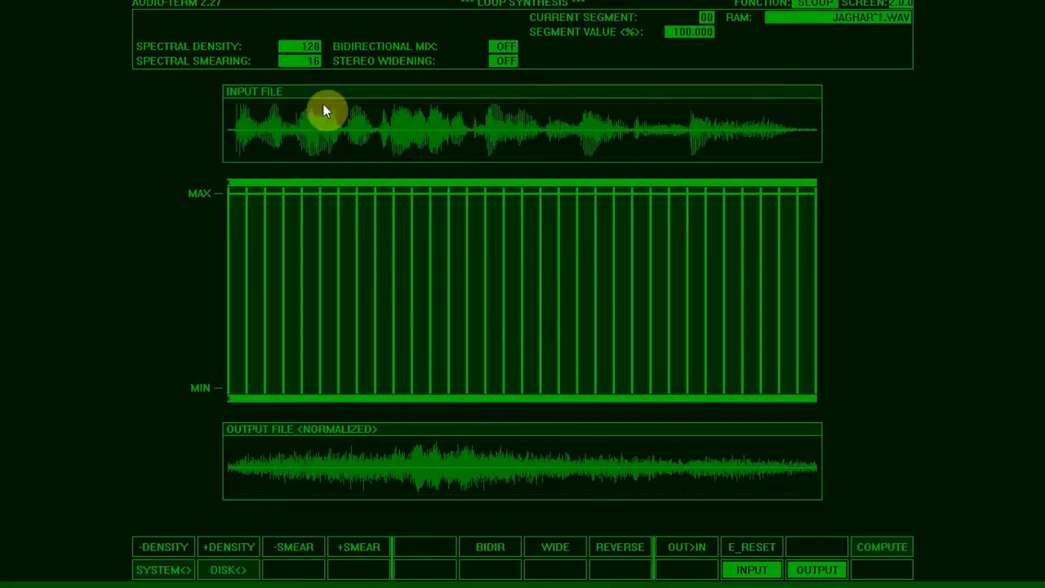
Transfer the output to the input, then compute and play a new loop with spectral density 512 and smearing 32.
left_click(698, 549)
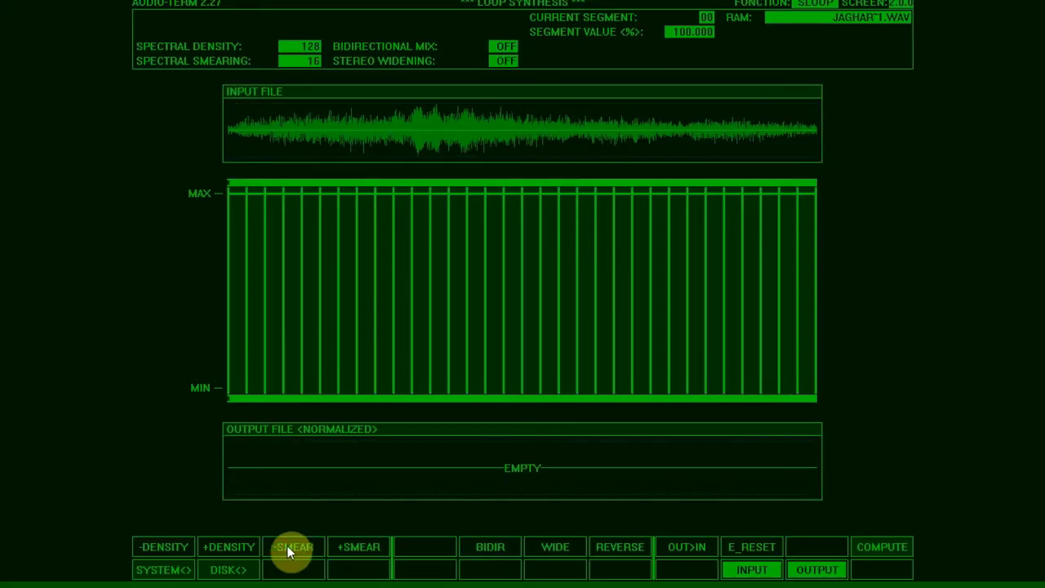
left_click(242, 545)
left_click(242, 545)
left_click(314, 540)
left_click(850, 538)
left_click(819, 569)
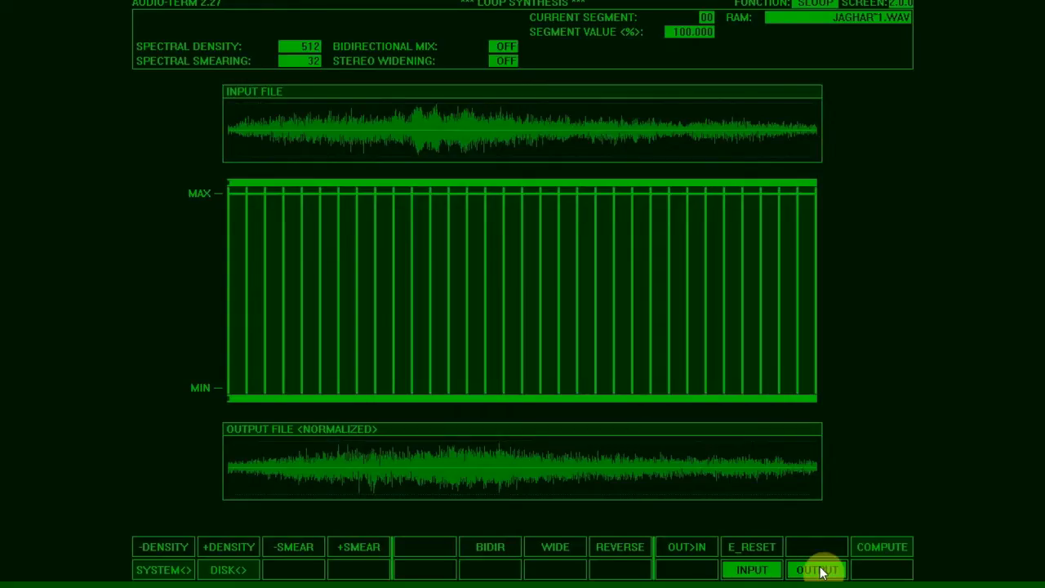
Reverse the input file, recompute the loop and play the output.
left_click(618, 552)
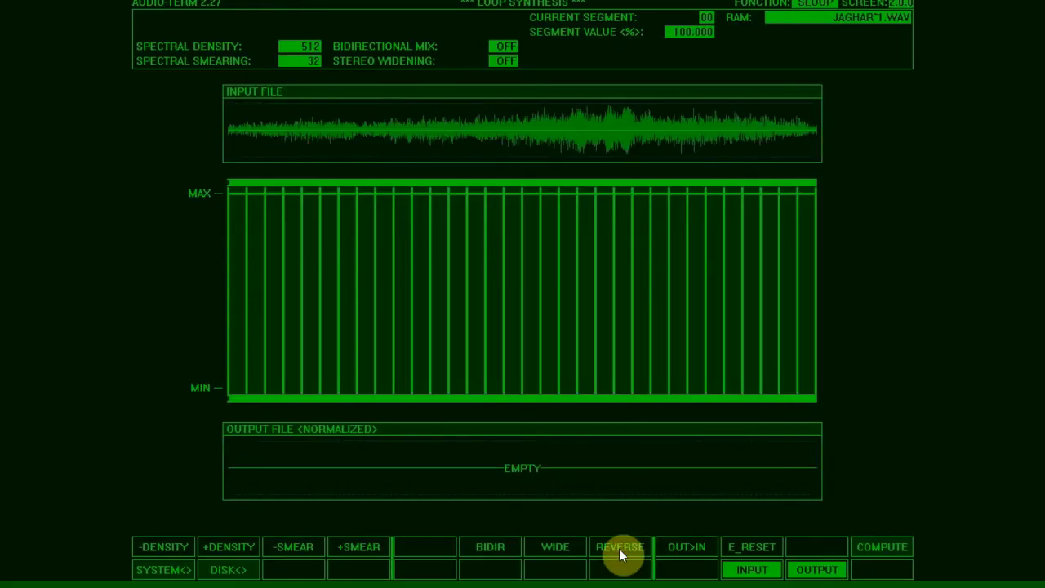
left_click(863, 551)
left_click(845, 571)
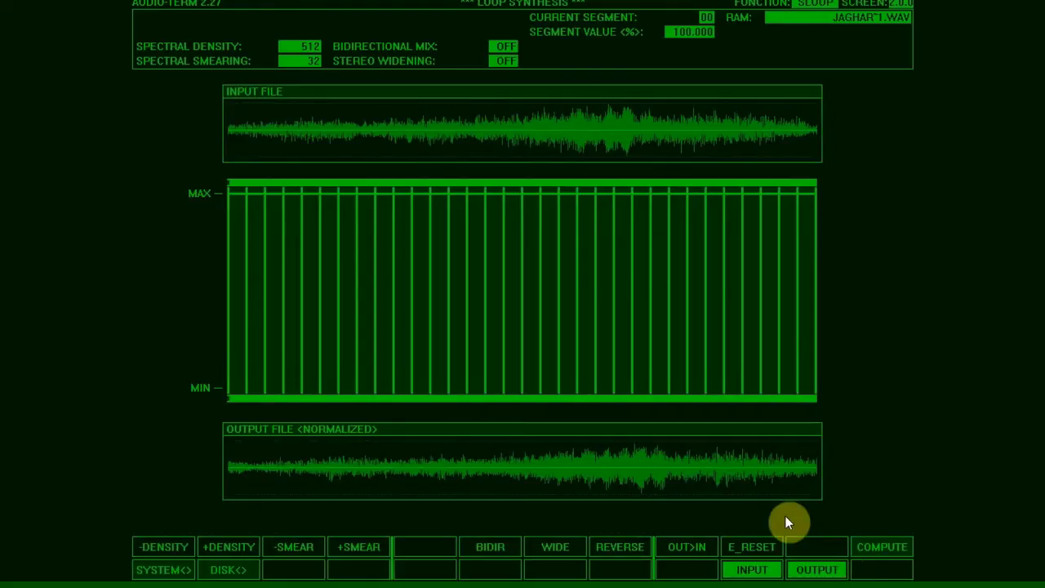
Set the spectral density to 128 and the smearing to 8, compute the loop and play the output.
left_click(285, 547)
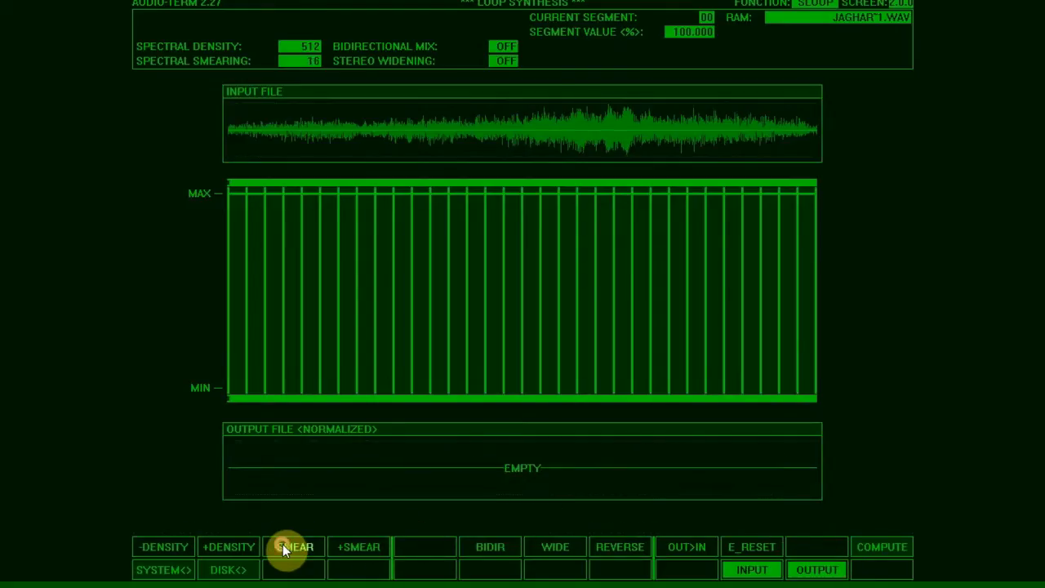
left_click(175, 541)
left_click(175, 541)
left_click(354, 545)
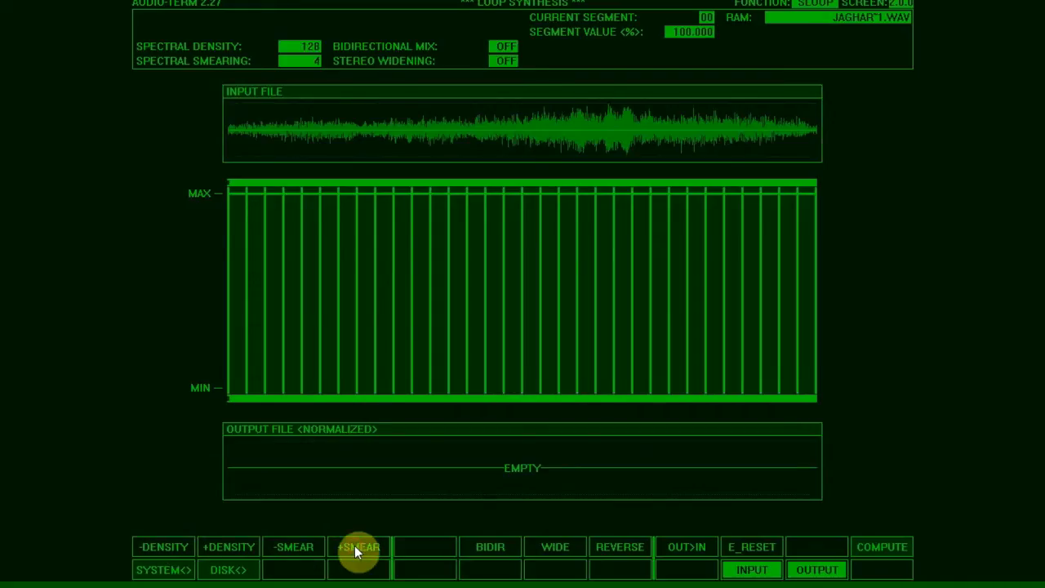
left_click(874, 542)
left_click(827, 570)
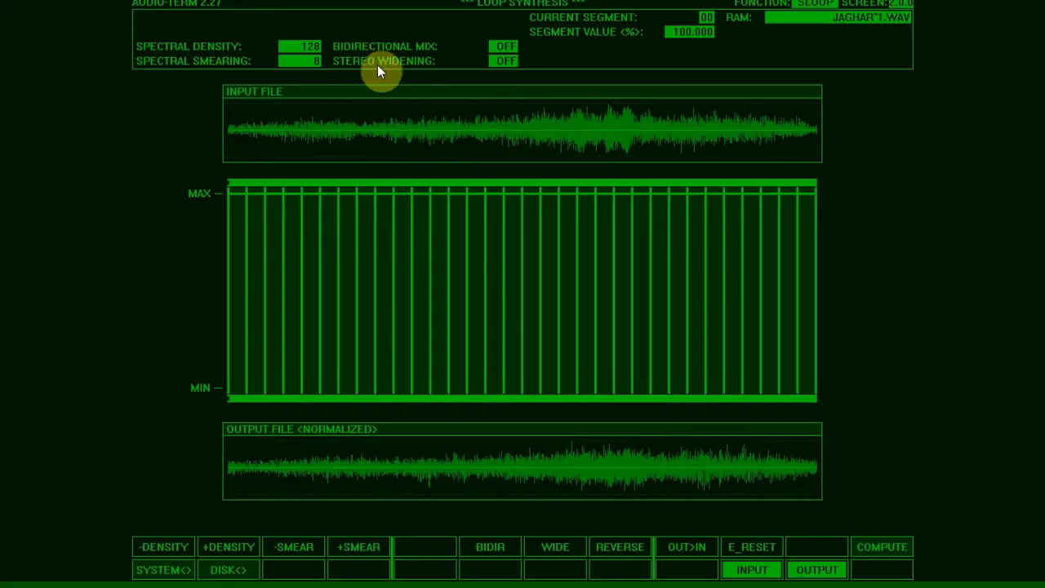
Turn on the bidirectional mix, recompute the loop and play the output.
left_click(507, 549)
left_click(874, 548)
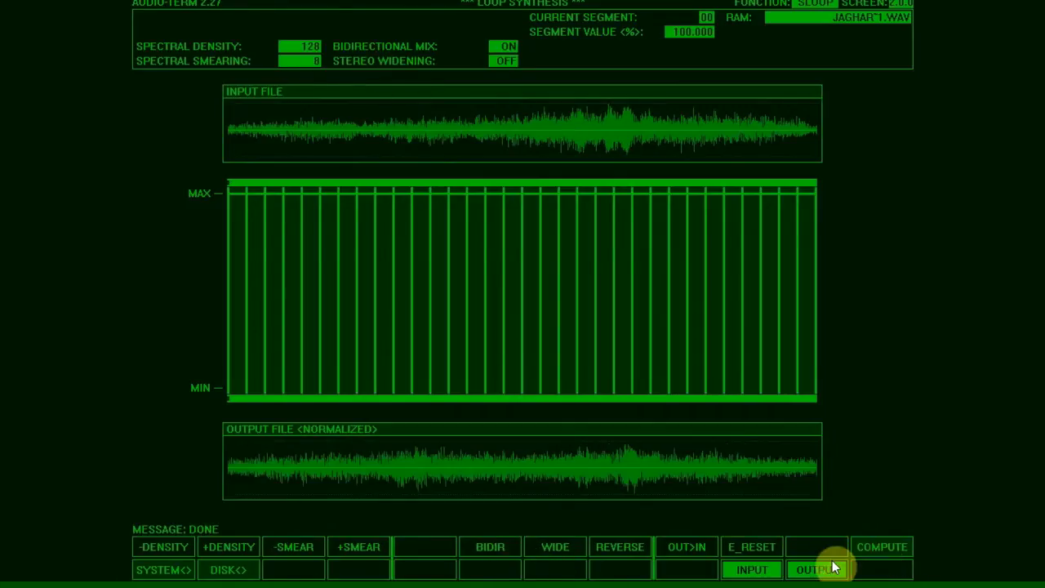
left_click(819, 570)
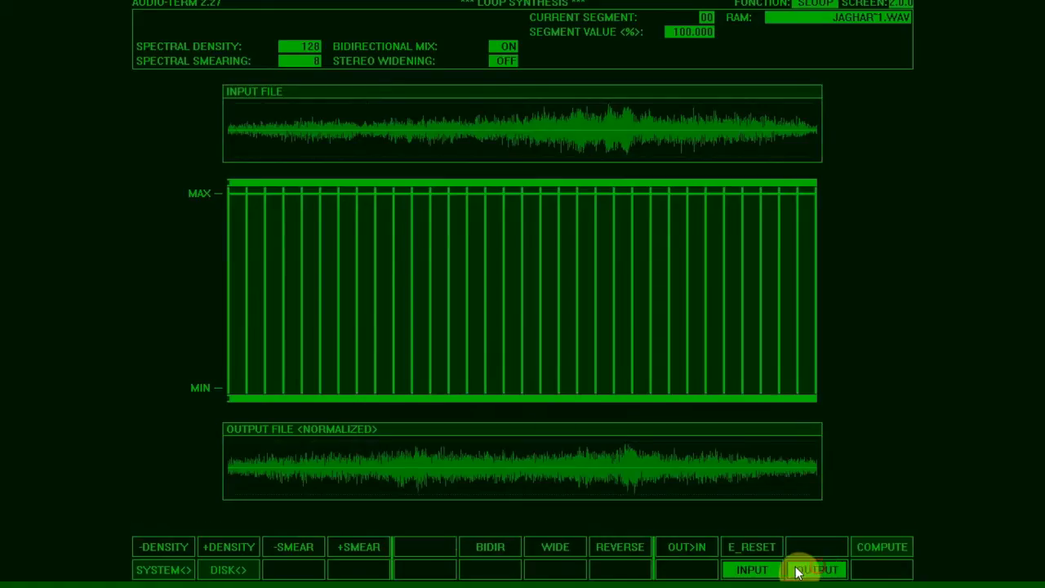
Turn off the bidirectional mix, enable stereo widening, and compute and play the loop.
left_click(488, 546)
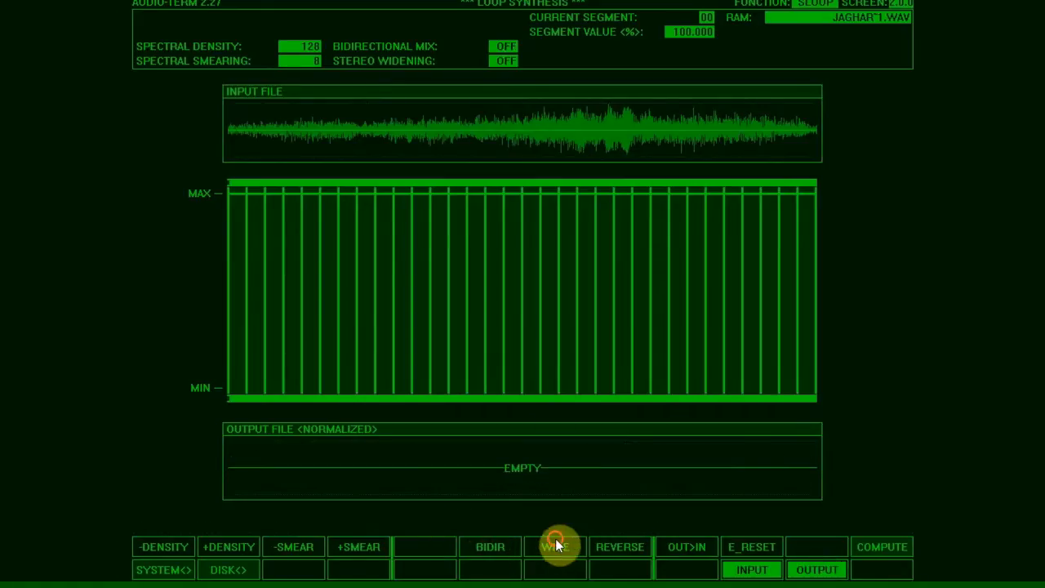
left_click(556, 545)
left_click(886, 551)
left_click(839, 566)
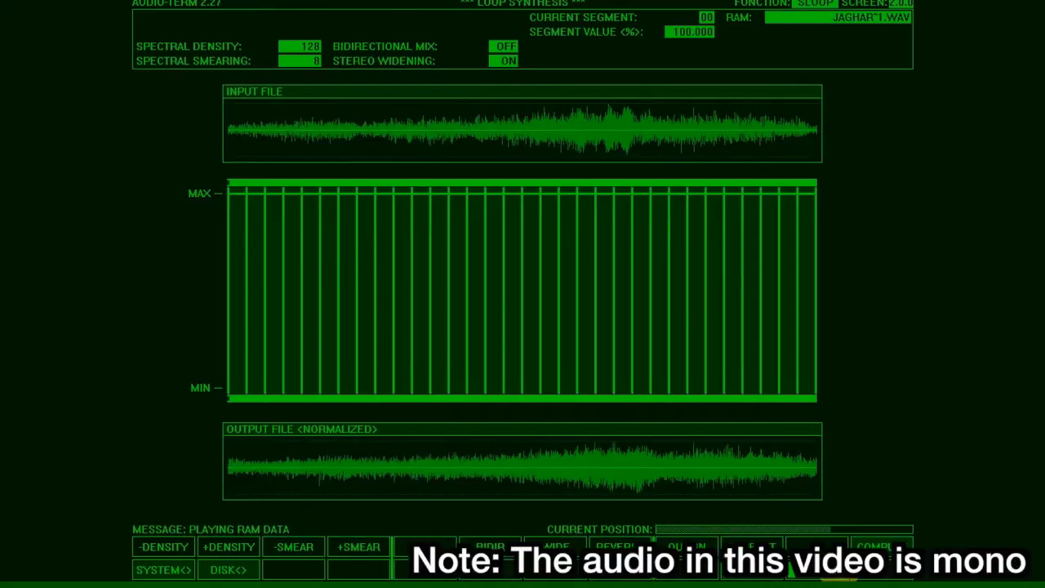
Turn off stereo widening, enable the bidirectional mix and recompute the loop.
left_click(562, 547)
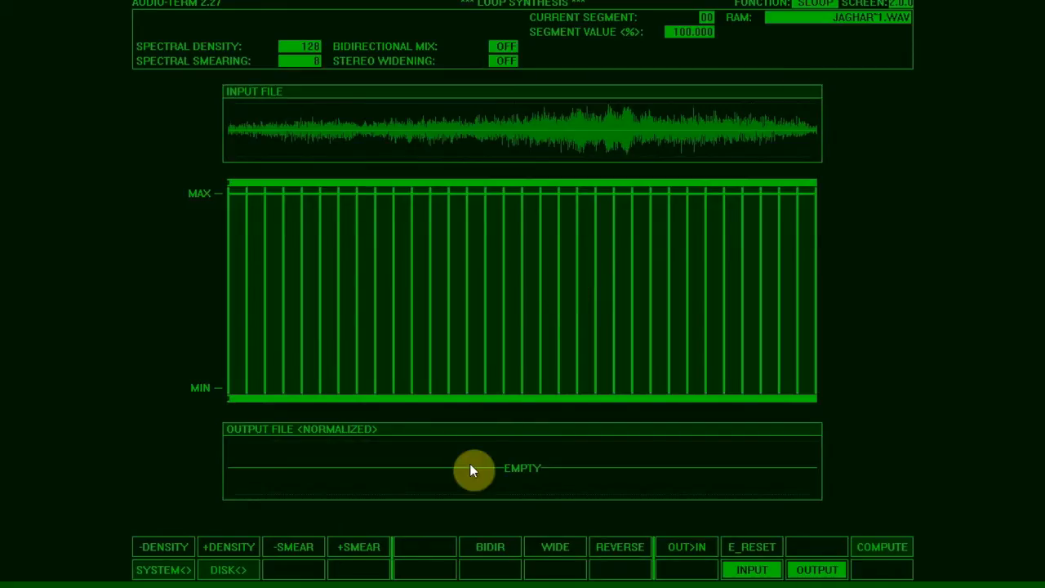
left_click(486, 541)
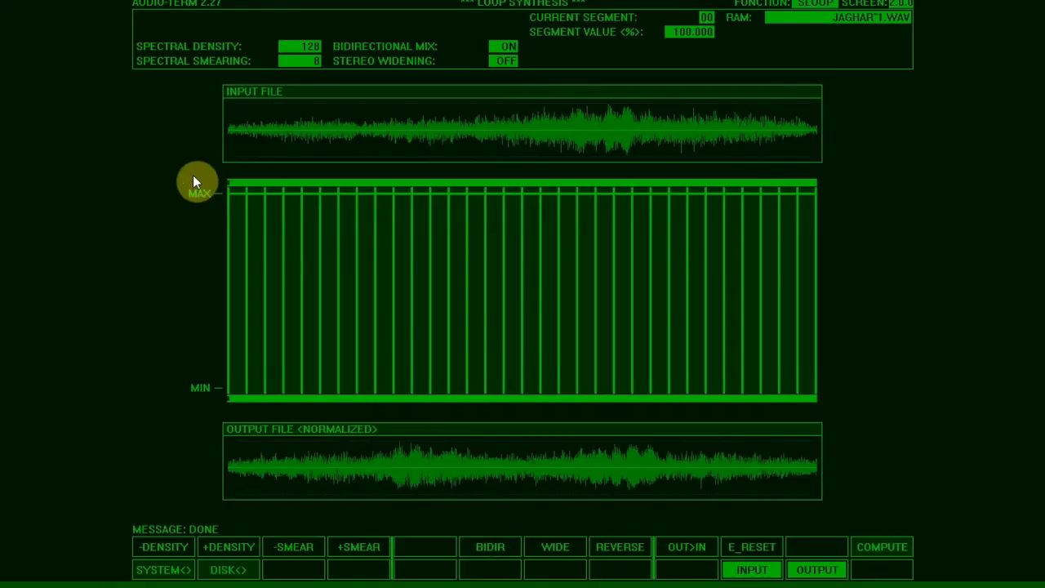
Start saving the loop to disk as SMPL1 with 8-bit PCM samples and full-range level alignment.
left_click(244, 572)
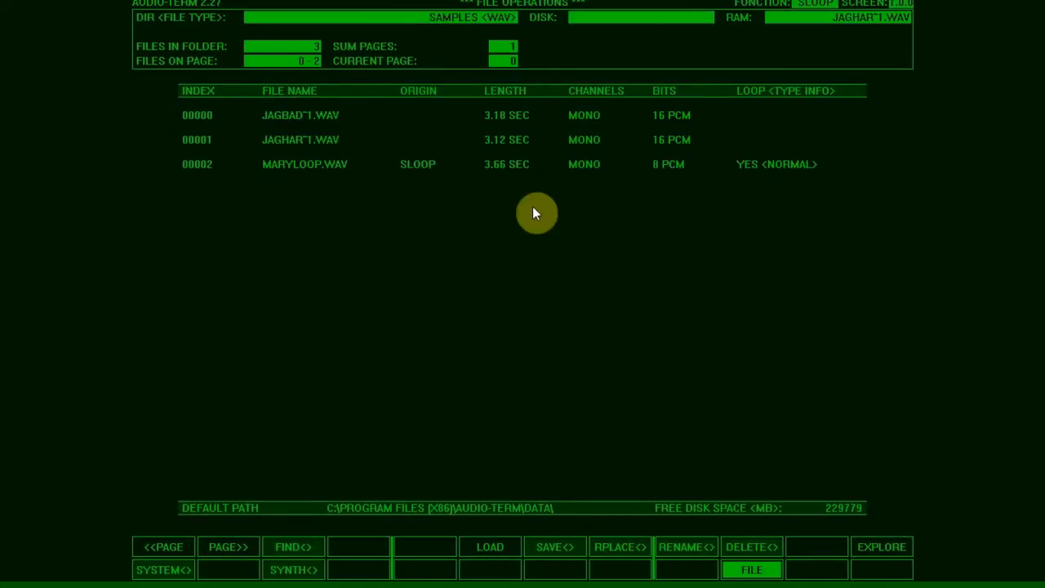
left_click(555, 546)
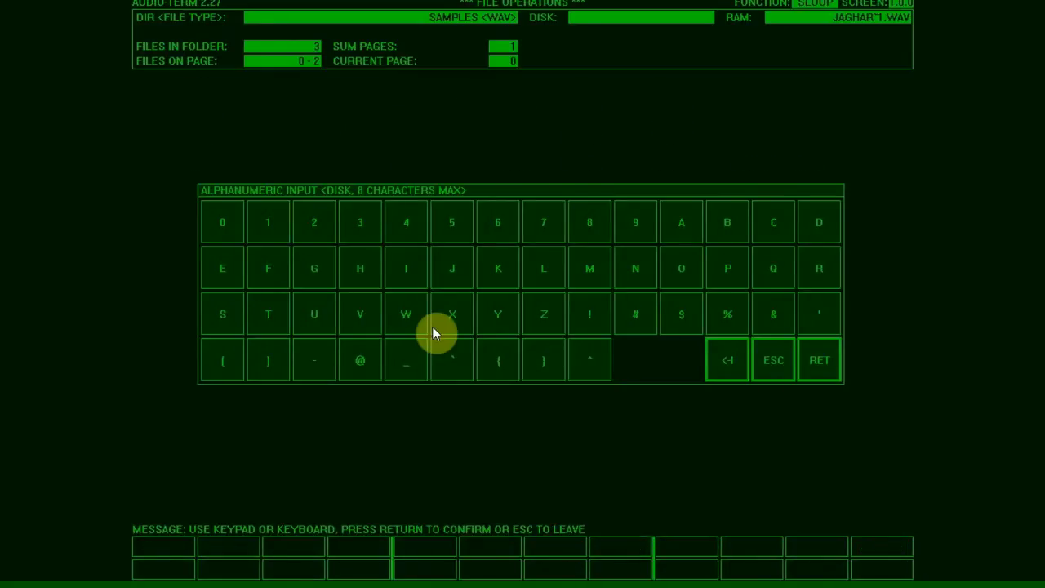
key("Return")
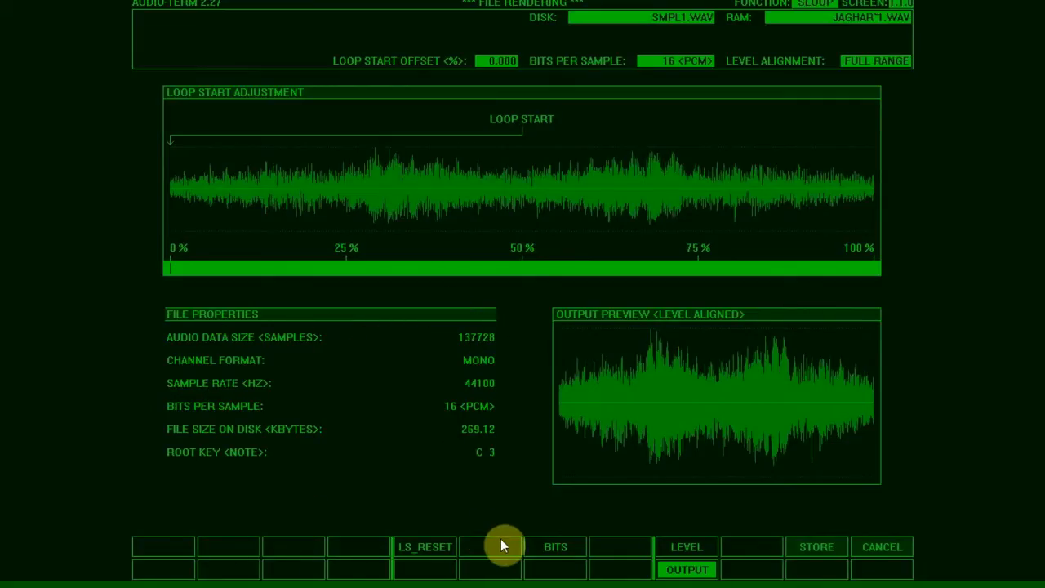
left_click(539, 542)
left_click(540, 542)
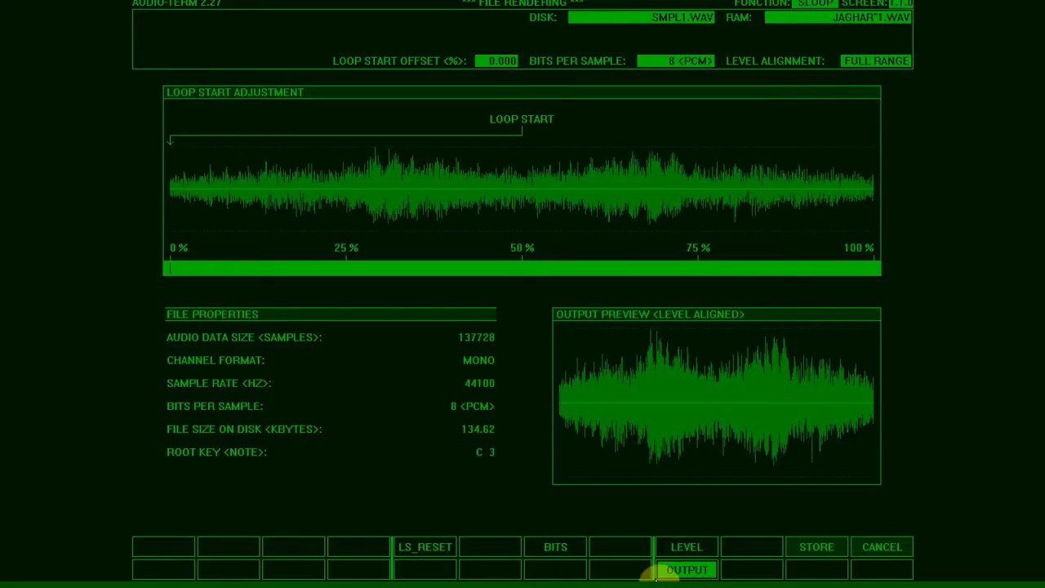
left_click(668, 553)
left_click(669, 555)
Move the loop start to an offset of about 65 % and play the rendered output.
mouse_move(172, 149)
left_mouse_down()
mouse_move(416, 177)
mouse_move(637, 181)
mouse_move(630, 175)
left_mouse_up()
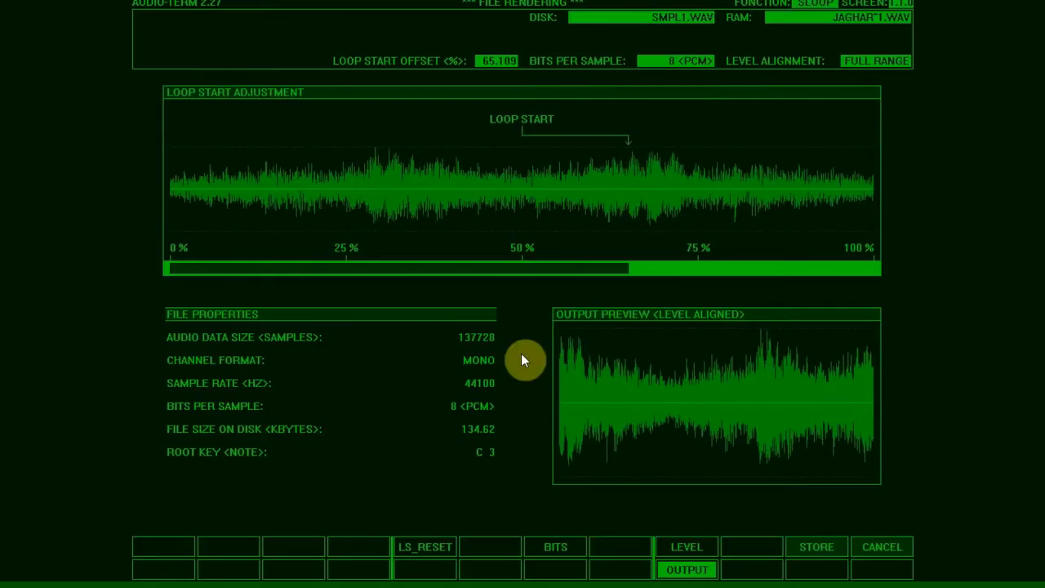
left_click(707, 572)
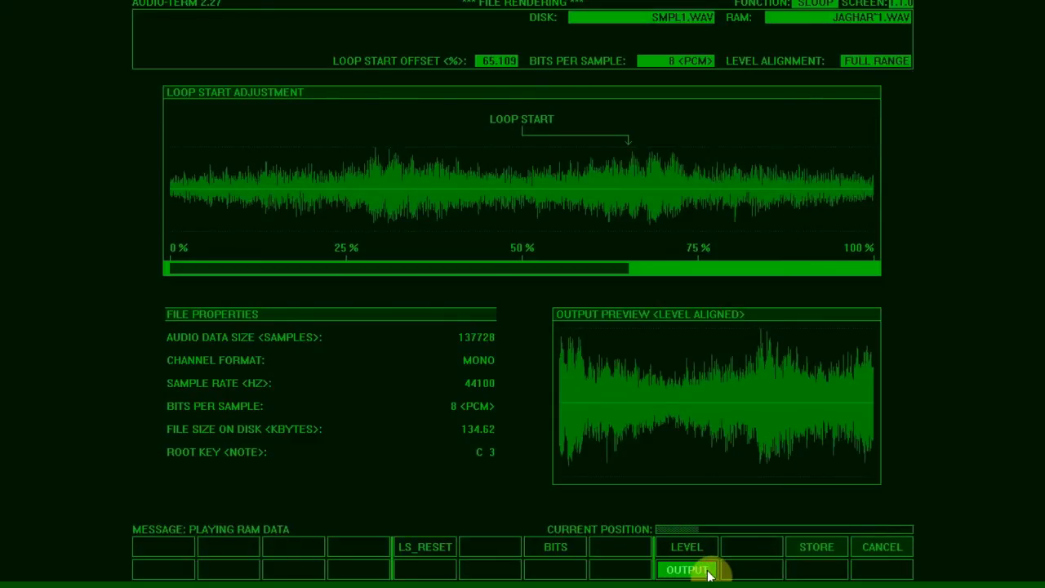
left_click(708, 575)
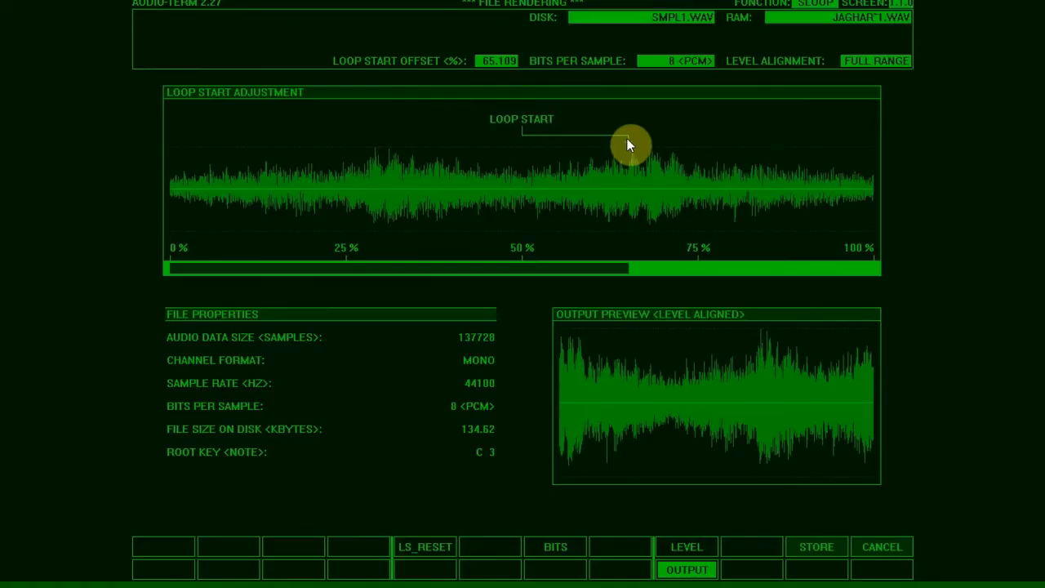
Bring the loop start back to the beginning, play the output, and store the sample with a 0.326 % offset.
left_click_drag(628, 145, 59, 120)
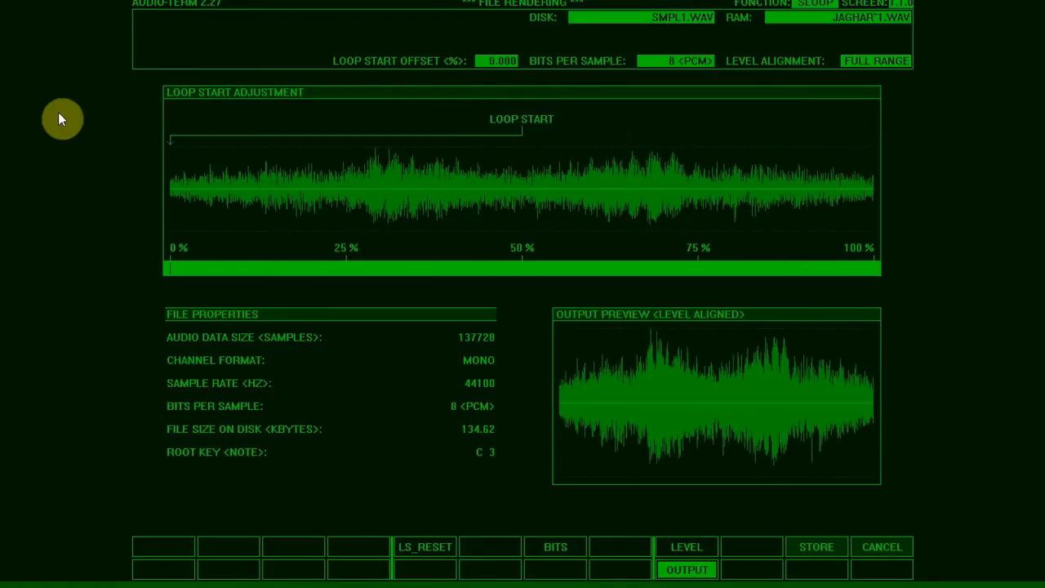
left_click(700, 570)
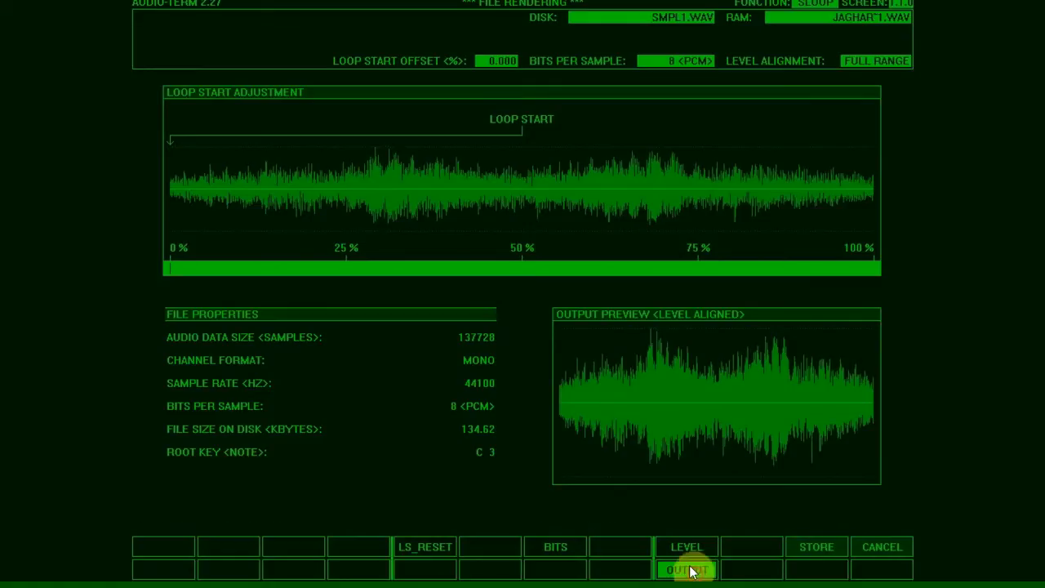
scroll(499, 487, "up", 3)
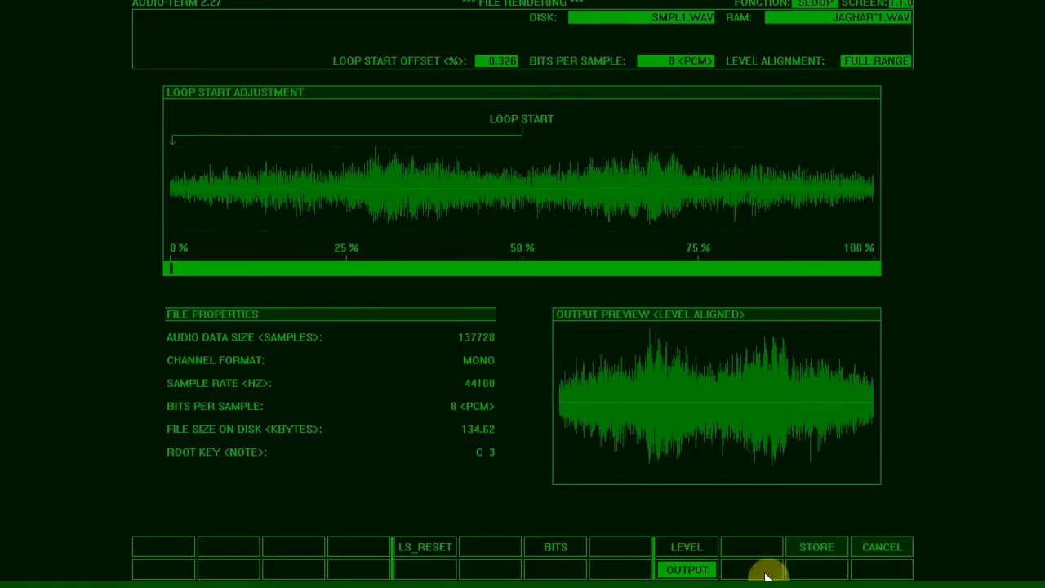
left_click(804, 553)
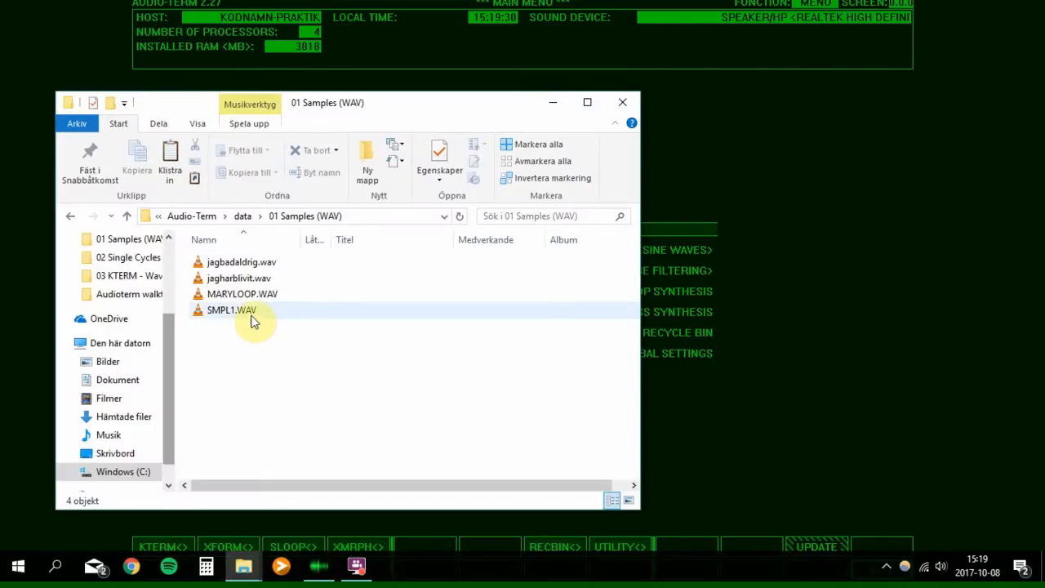
Check the stored SMPL1.WAV in File Explorer's 01 Samples (WAV) folder and return to Audio-Term.
left_click(243, 311)
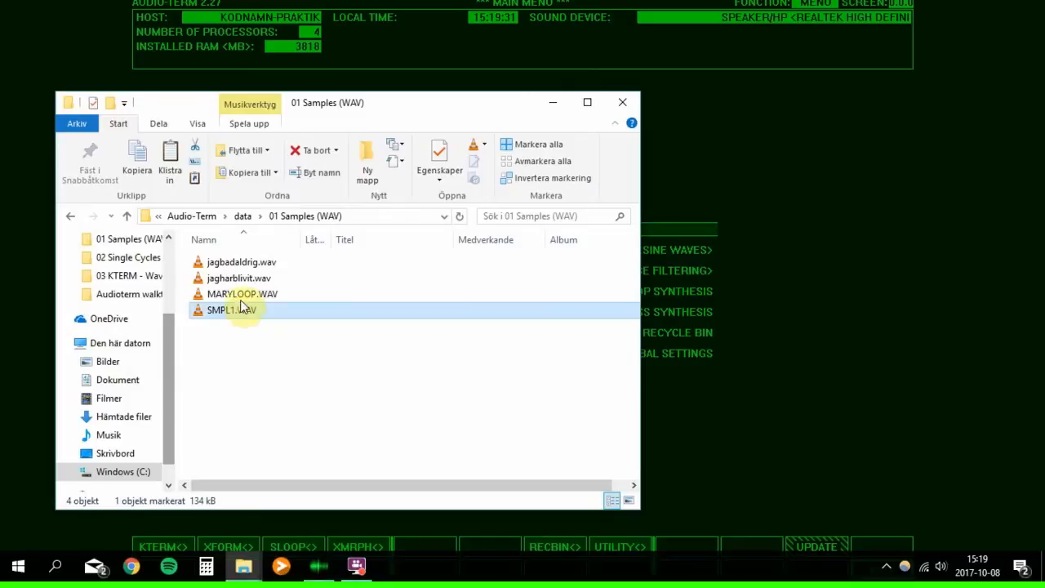
mouse_move(242, 309)
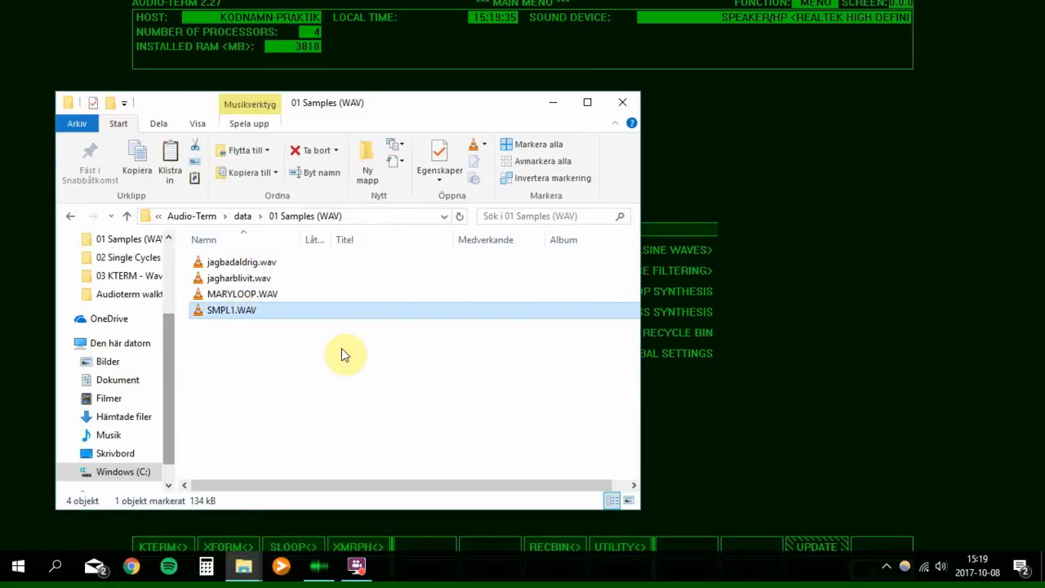
left_click(658, 386)
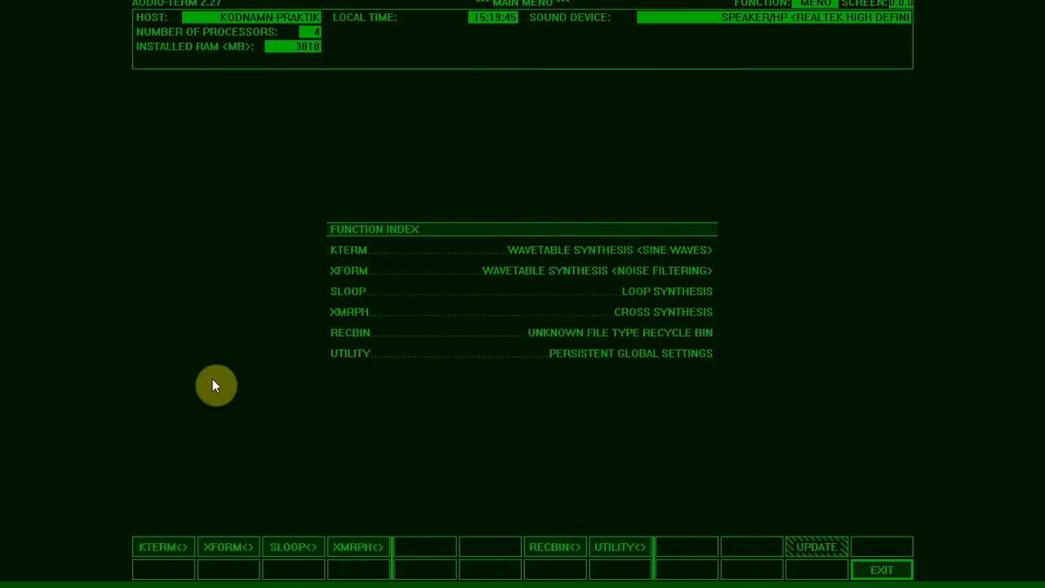
In the XMRPH cross synthesis function, assign JAGHAR~1.WAV as file A and JAGBAD~1.WAV as file B.
left_click(359, 546)
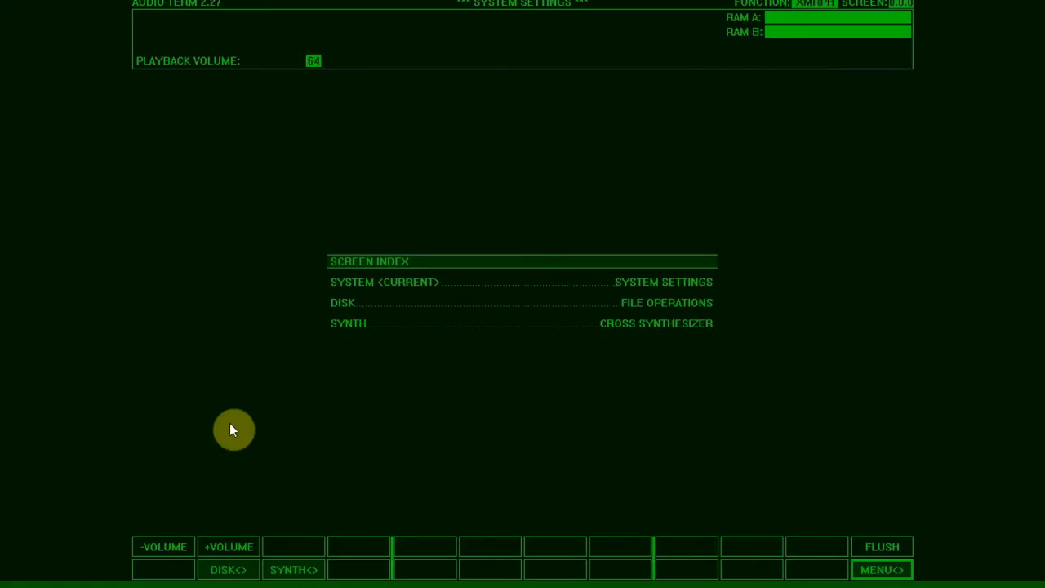
left_click(235, 568)
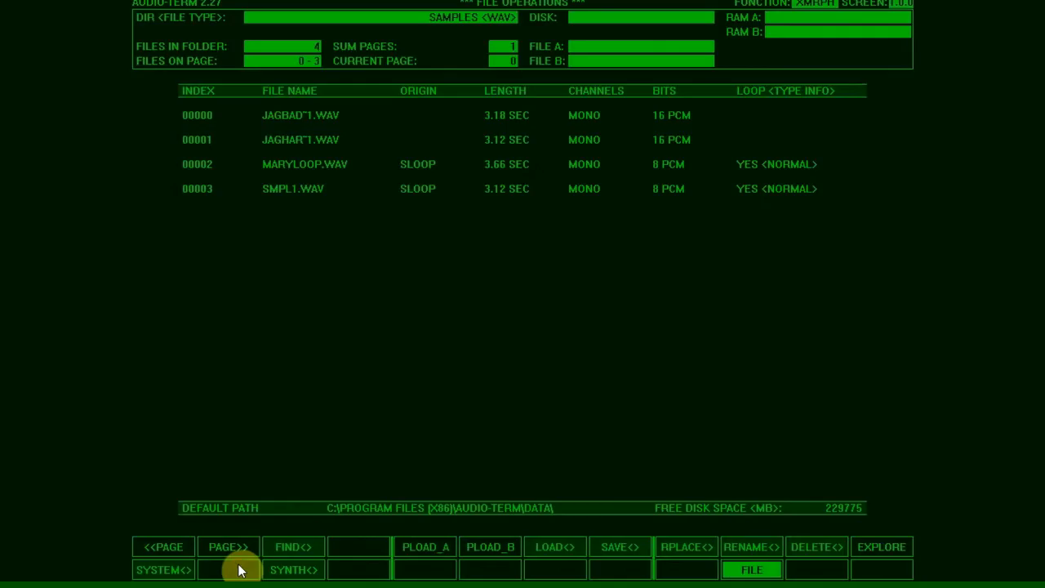
left_click(295, 143)
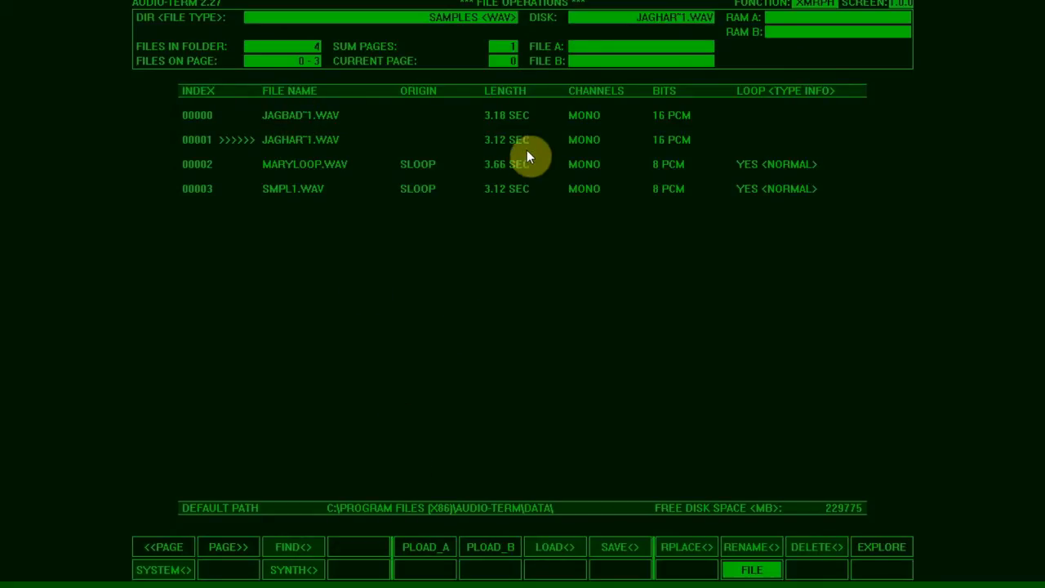
left_click(417, 549)
left_click(289, 114)
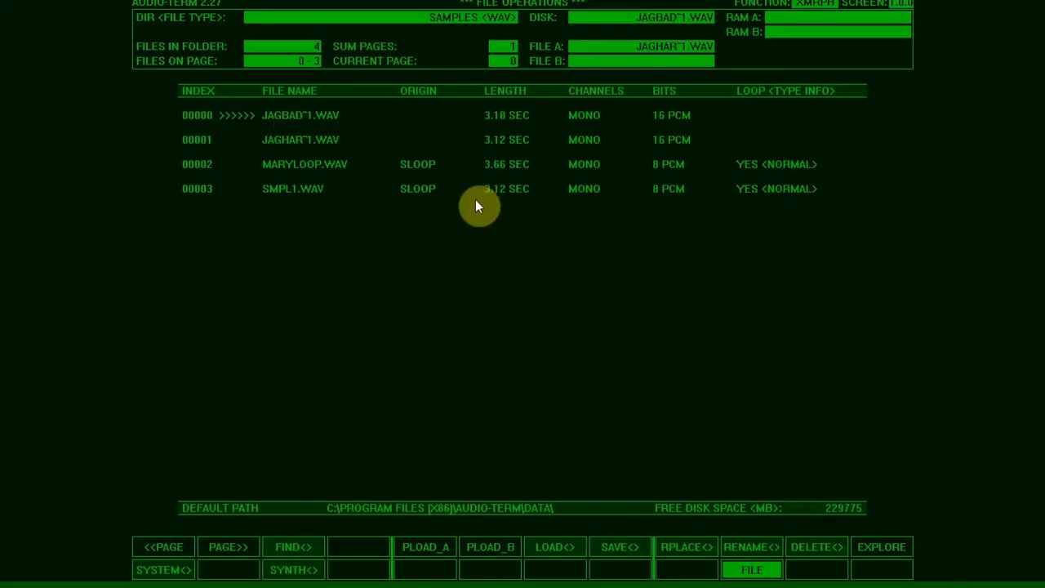
left_click(480, 549)
Load both files, compute the resynthesis with FFT frame size 1024 and overlap 16, and play the output.
left_click(545, 548)
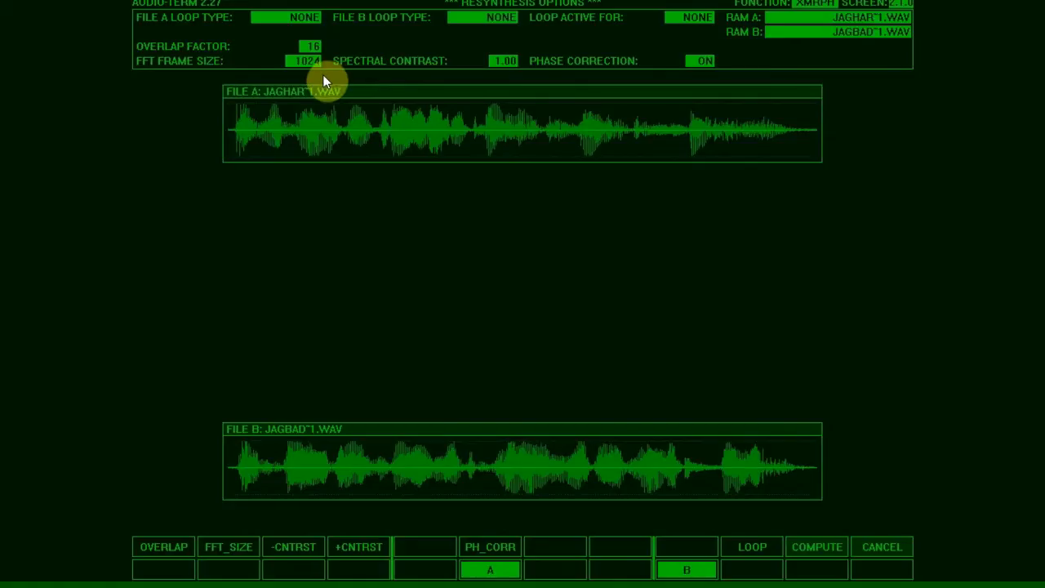
left_click(811, 550)
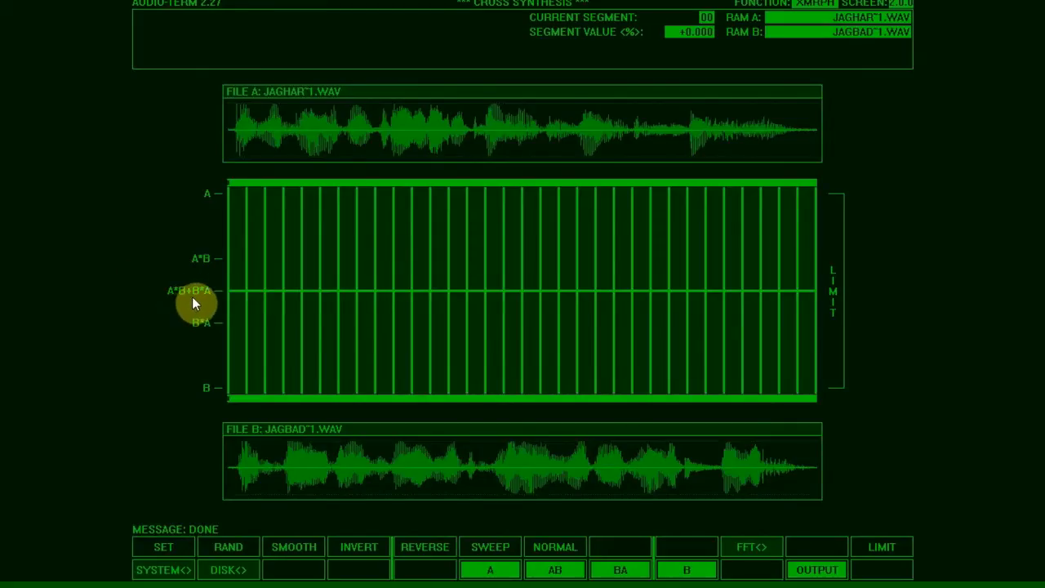
left_click(807, 569)
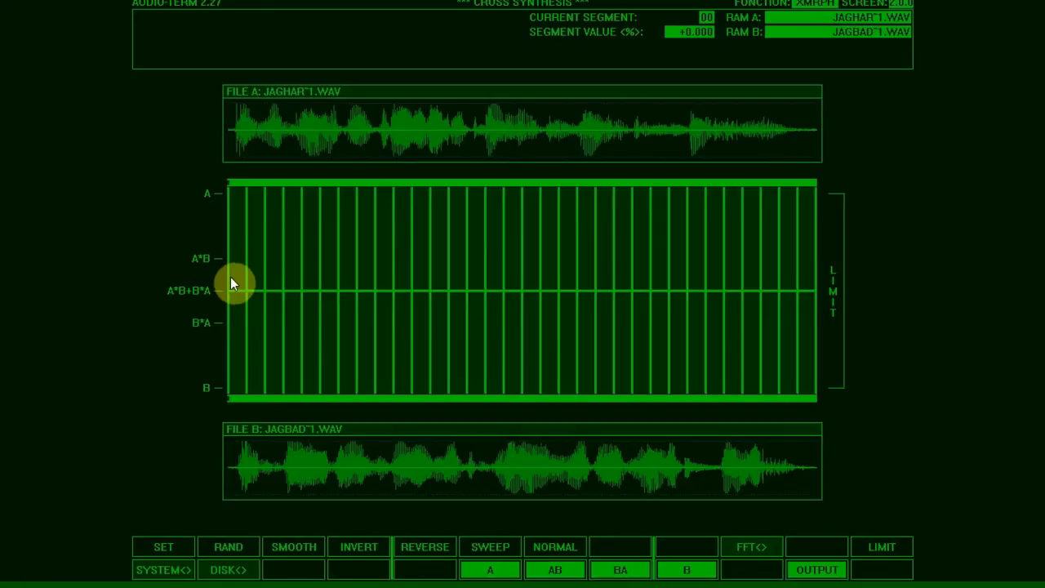
Audition the cross synthesis with a randomized morph curve and with a smooth hand-drawn curve of two humps.
left_click(228, 549)
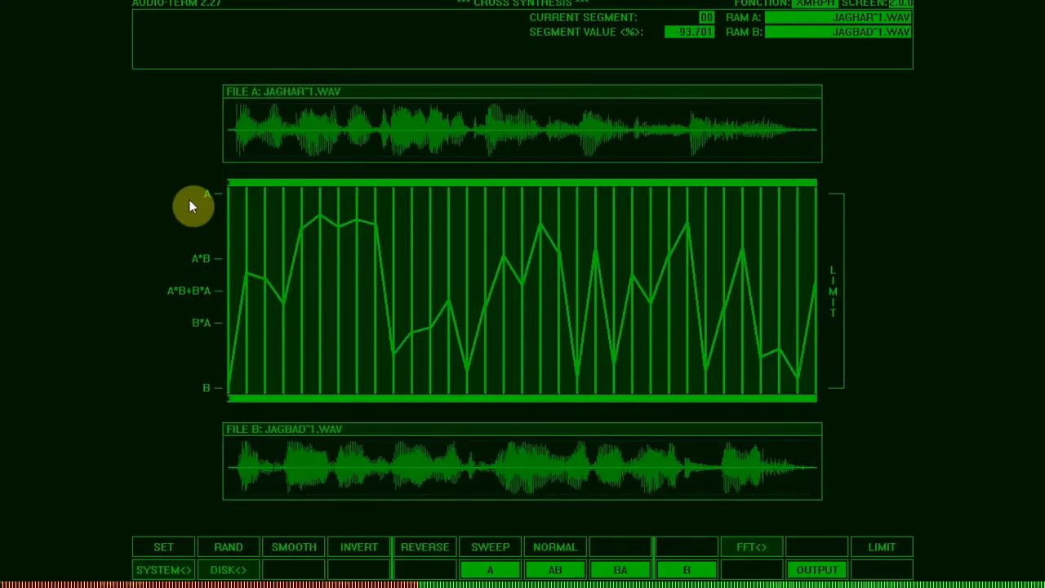
left_click(806, 569)
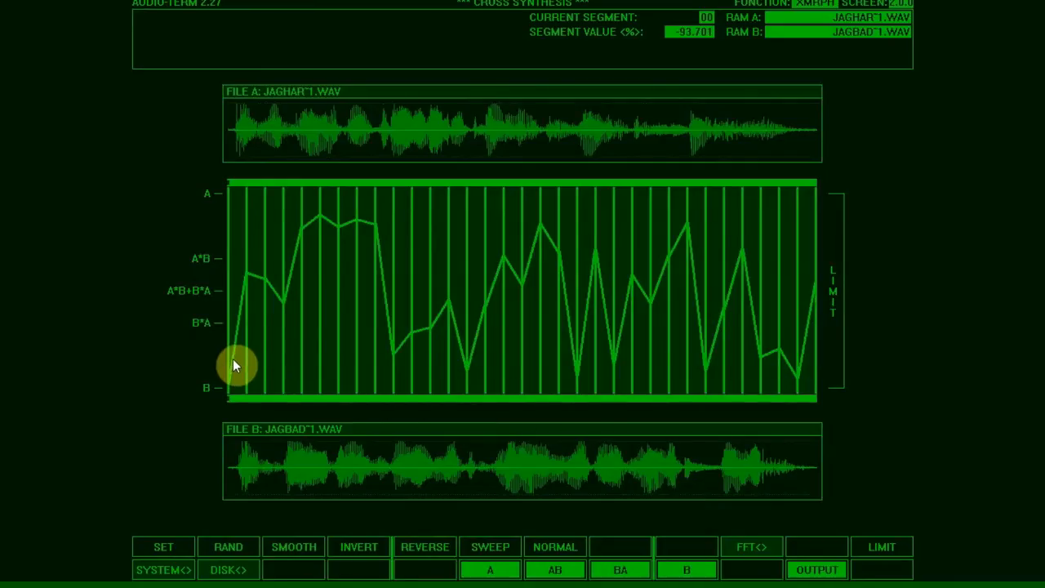
mouse_move(233, 358)
left_mouse_down()
mouse_move(268, 271)
mouse_move(313, 242)
mouse_move(364, 250)
mouse_move(472, 329)
mouse_move(525, 310)
mouse_move(563, 251)
mouse_move(619, 214)
mouse_move(719, 209)
mouse_move(820, 331)
left_mouse_up()
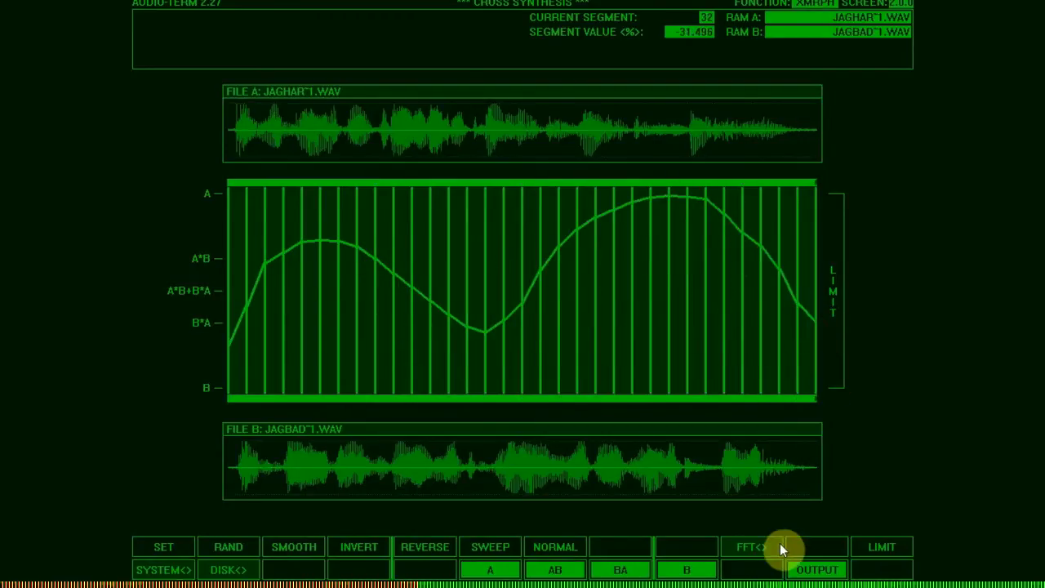
left_click(816, 569)
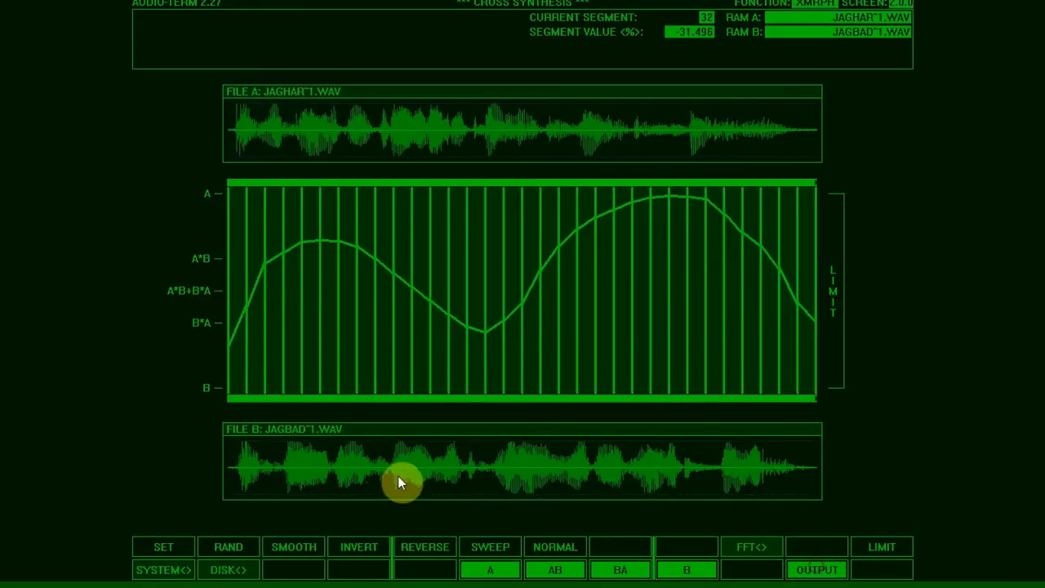
Randomize the morph curve, smooth it, and play the cross-synthesized output.
left_click(232, 547)
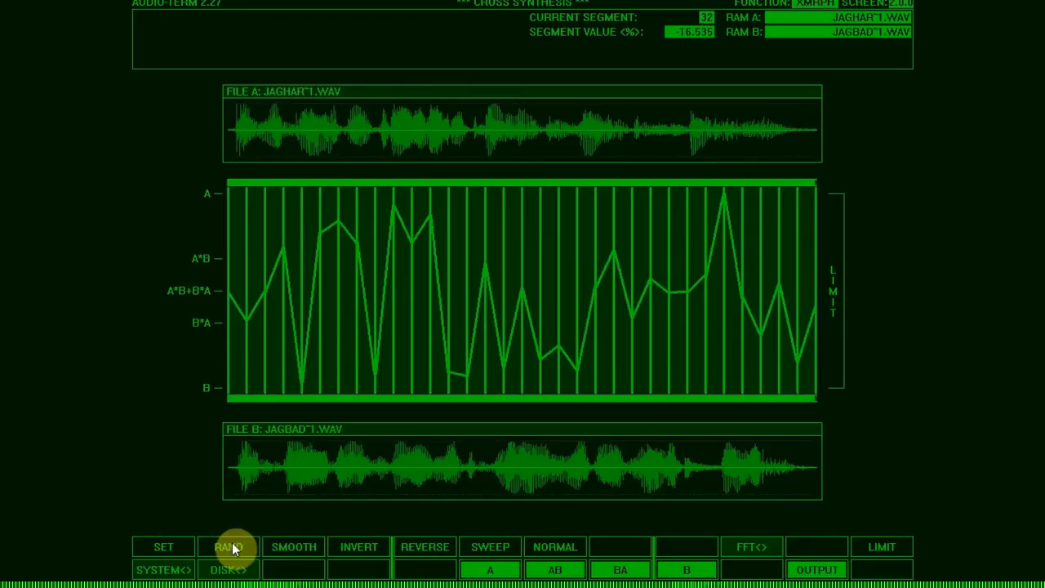
left_click(295, 547)
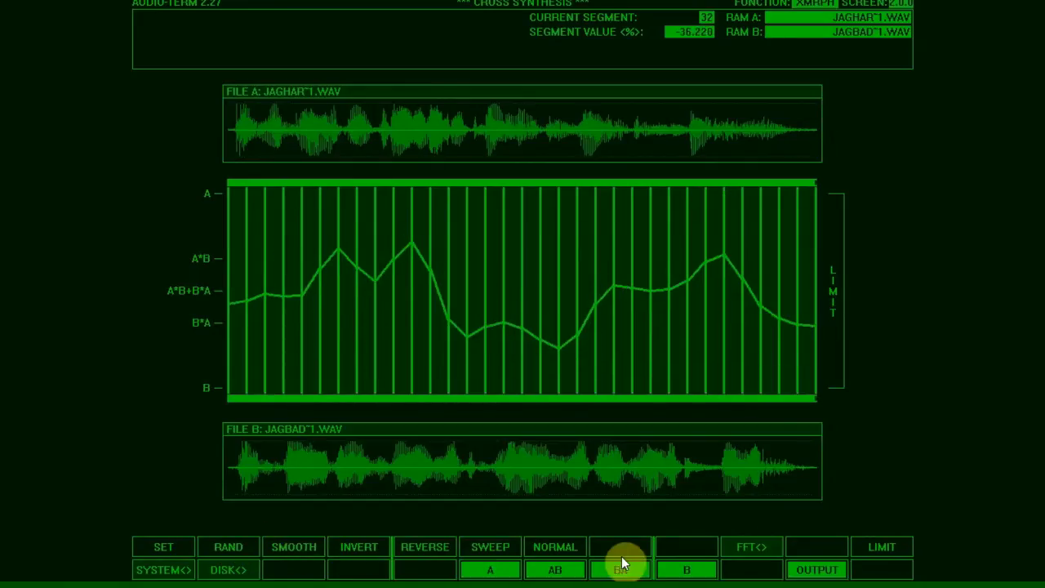
left_click(807, 571)
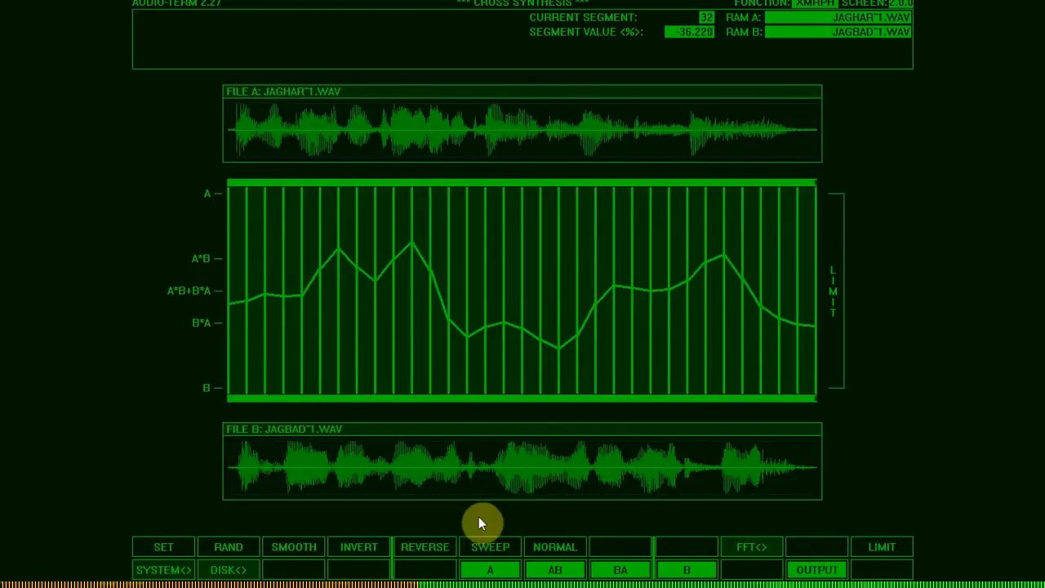
Invert the smoothed morph curve and invert it back, reverse it in time, and play the output.
left_click(371, 547)
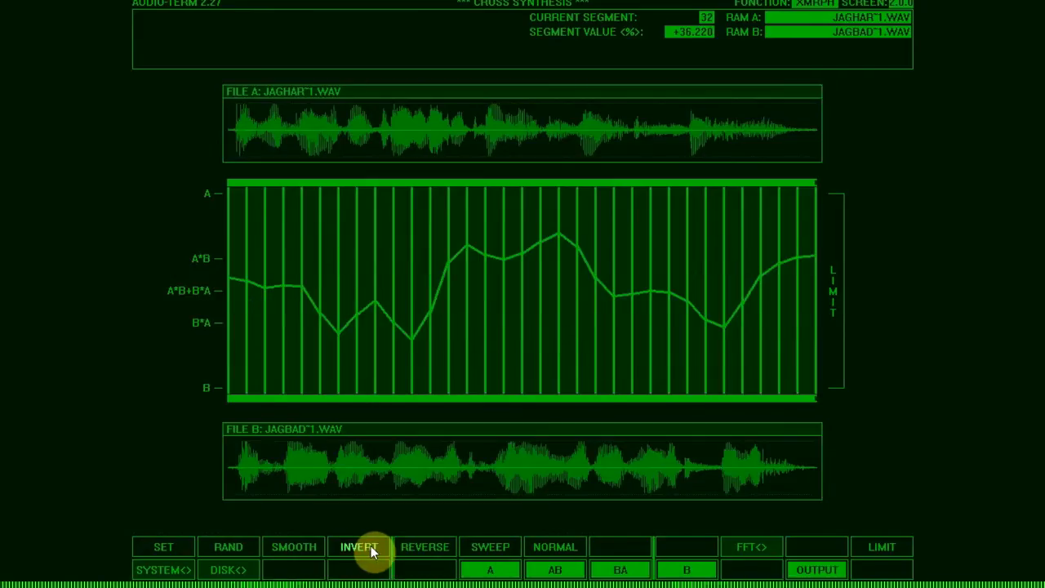
left_click(370, 546)
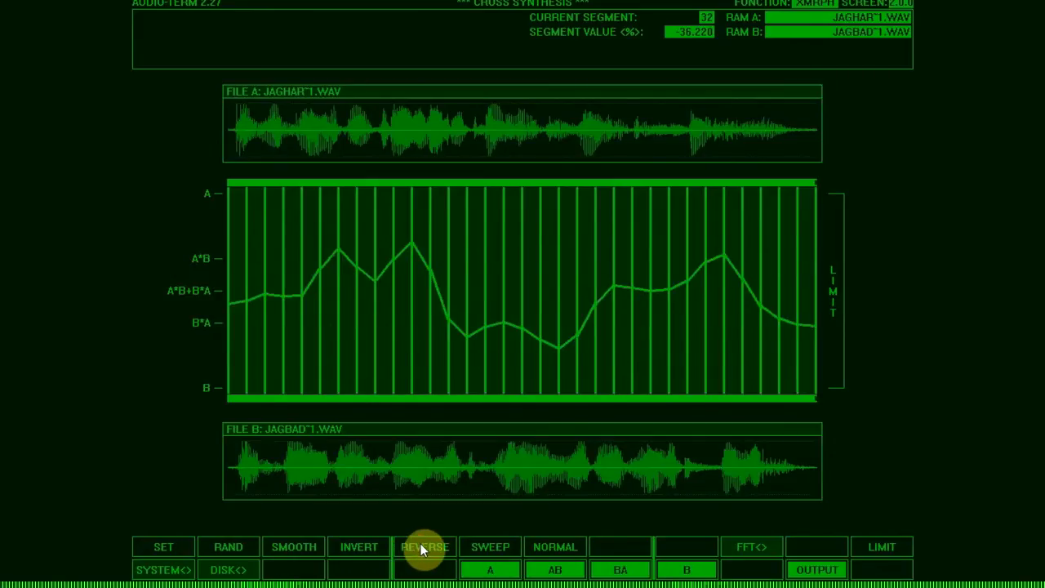
left_click(421, 549)
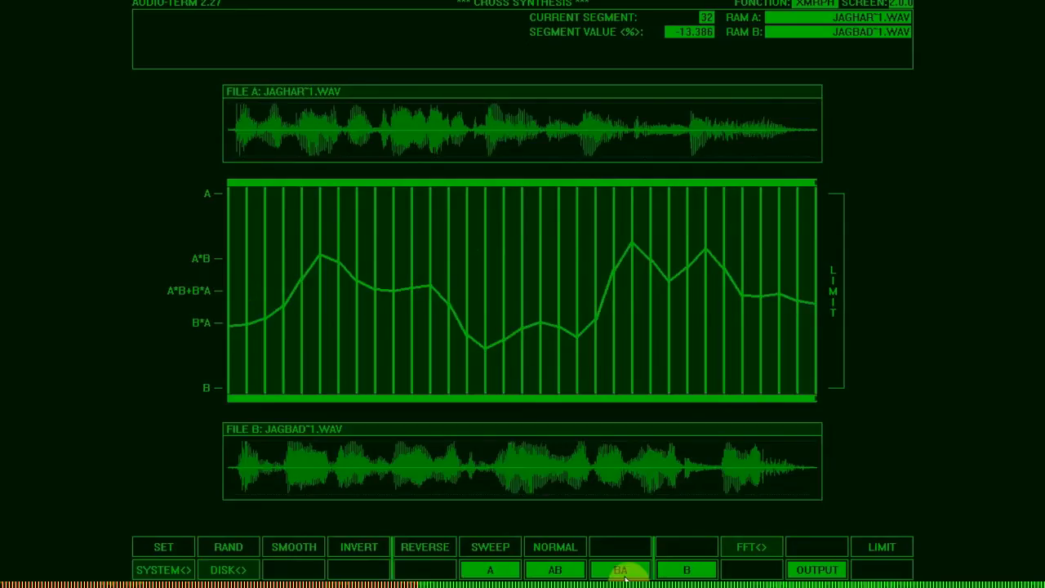
left_click(623, 572)
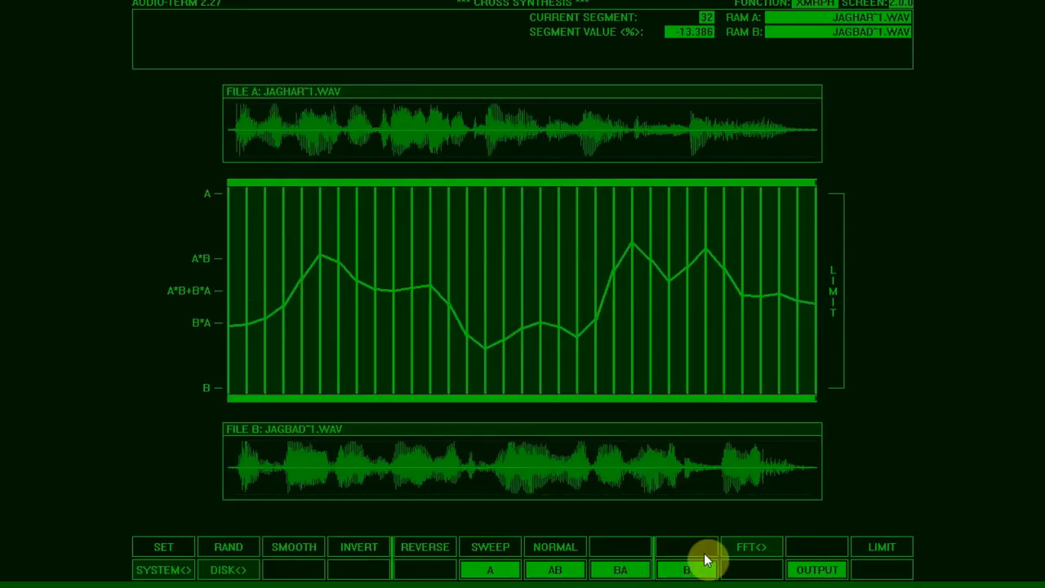
left_click(813, 568)
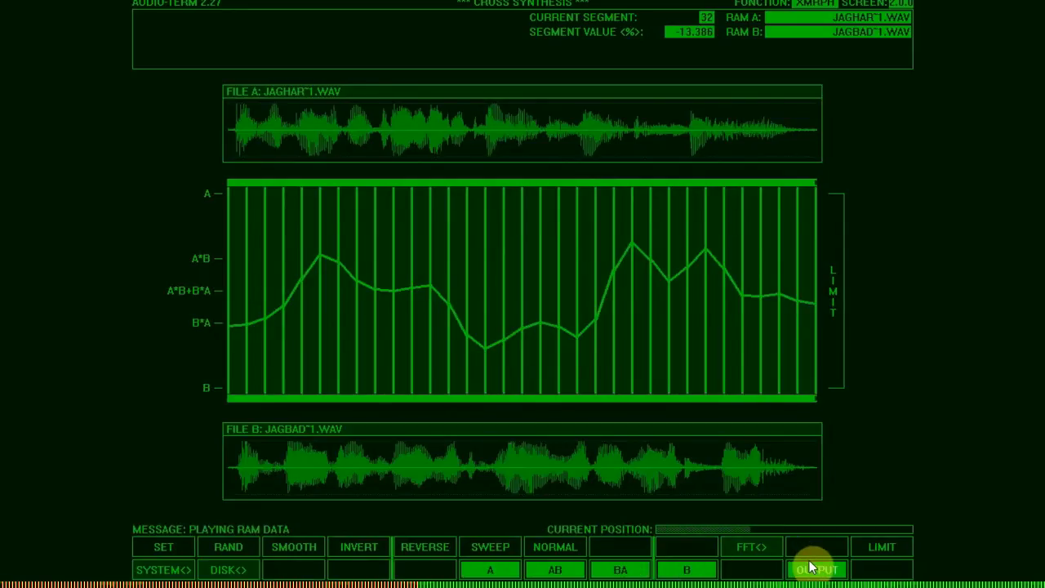
Audition the cross synthesis with the A-to-B sweep curve and with a freshly randomized, smoothed morph curve.
left_click(487, 546)
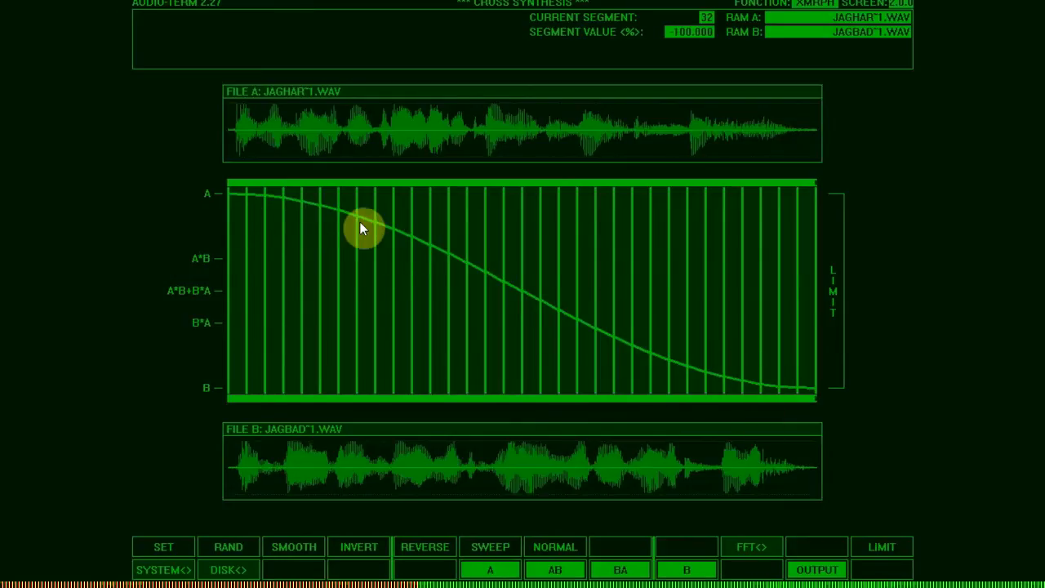
left_click(838, 570)
left_click(229, 548)
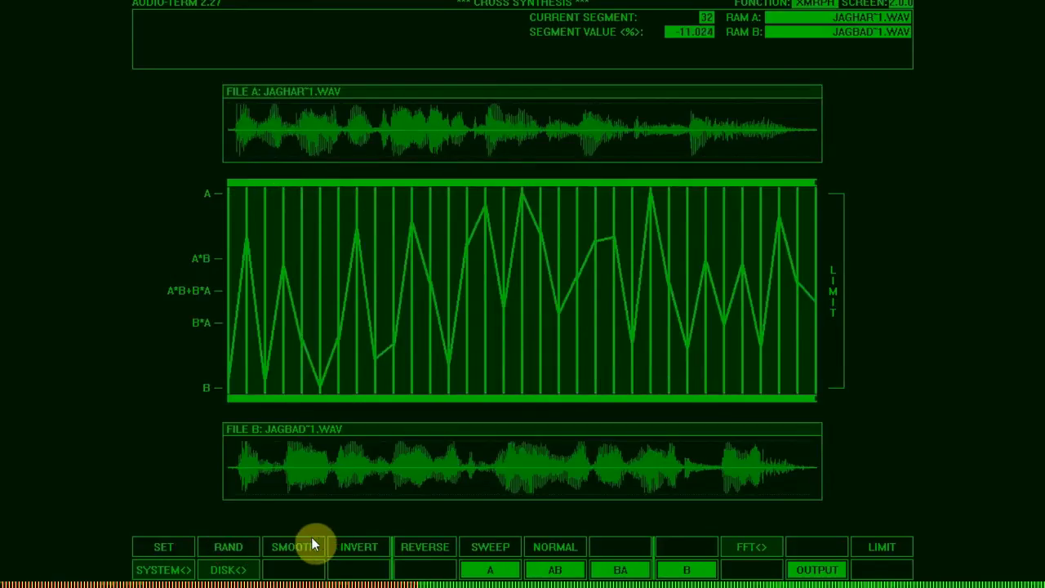
left_click(308, 546)
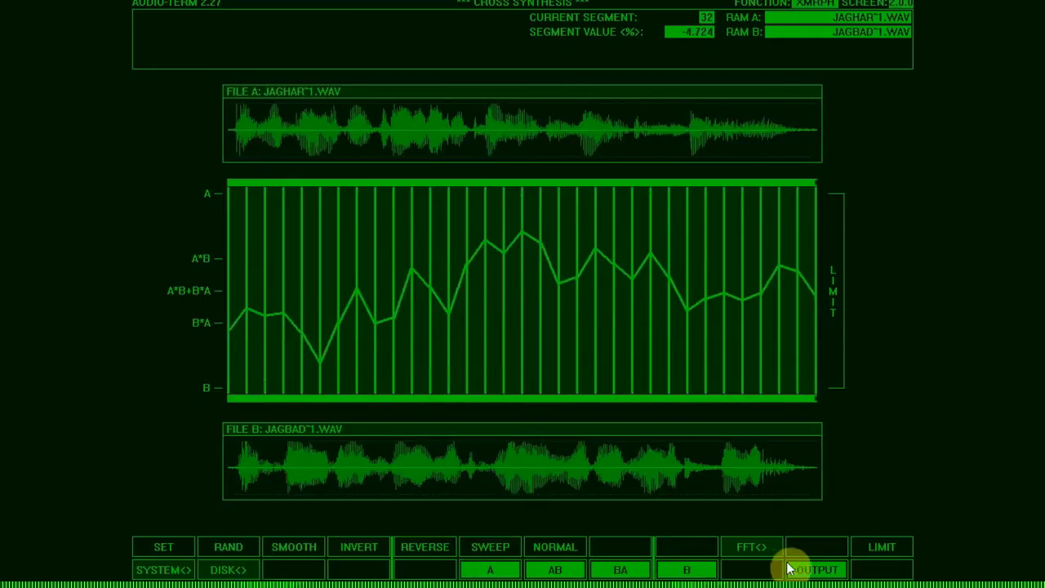
left_click(789, 569)
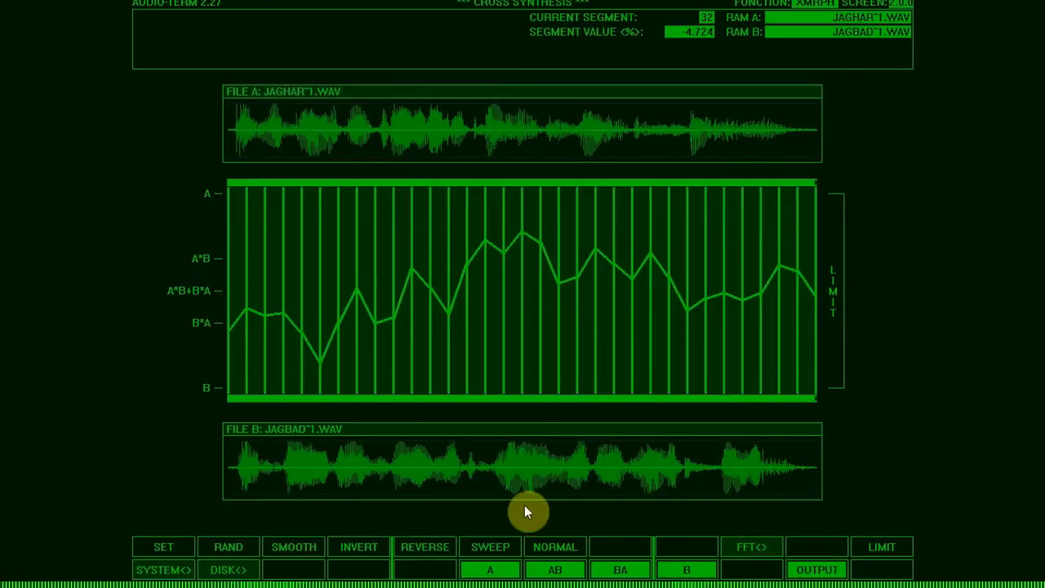
Save the resynthesis result as SMPL2.WAV with 8-bit PCM samples and return to the main menu.
left_click(223, 572)
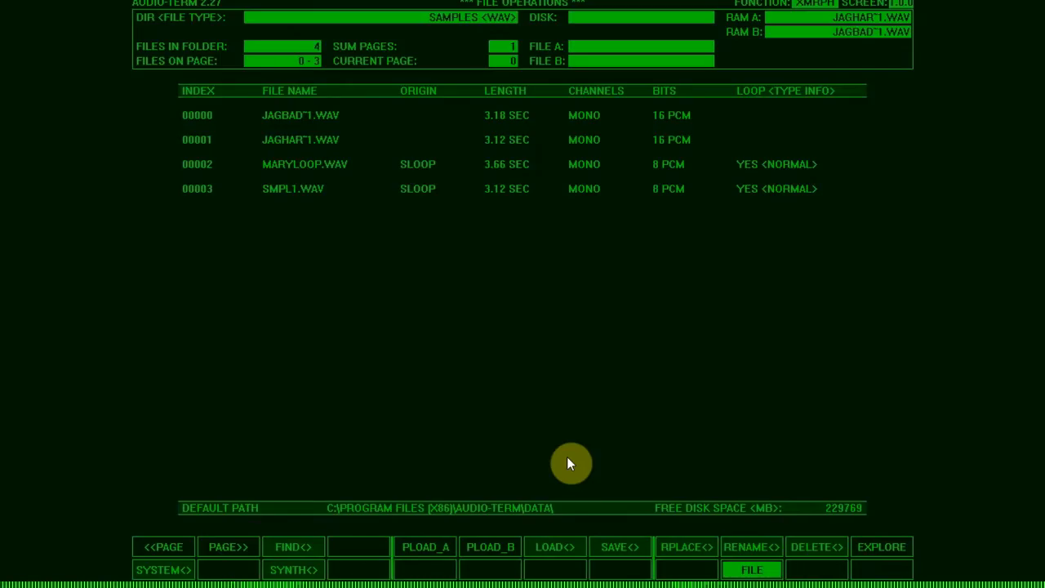
left_click(568, 542)
left_click(568, 542)
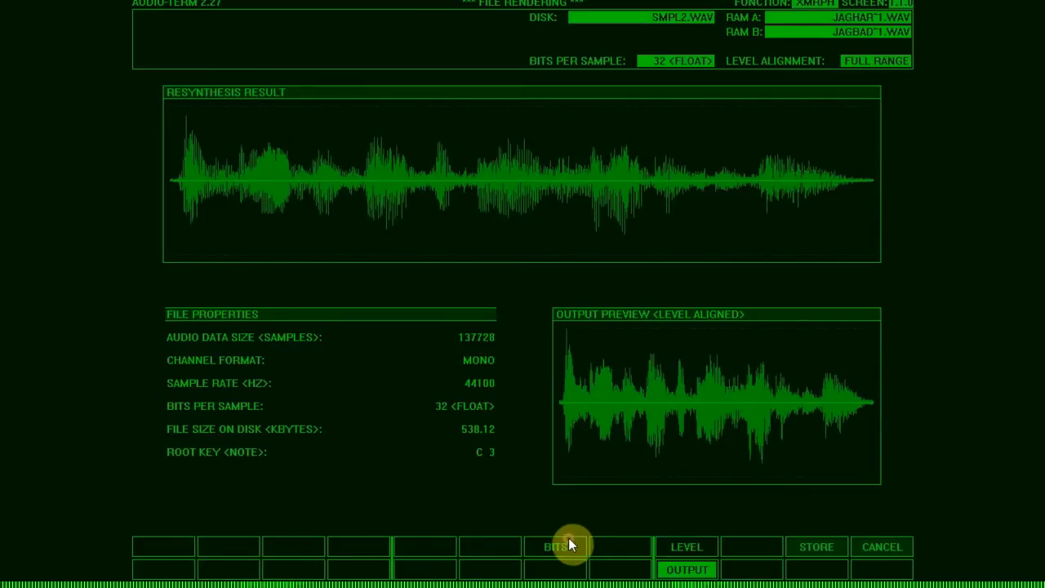
left_click(568, 542)
left_click(679, 570)
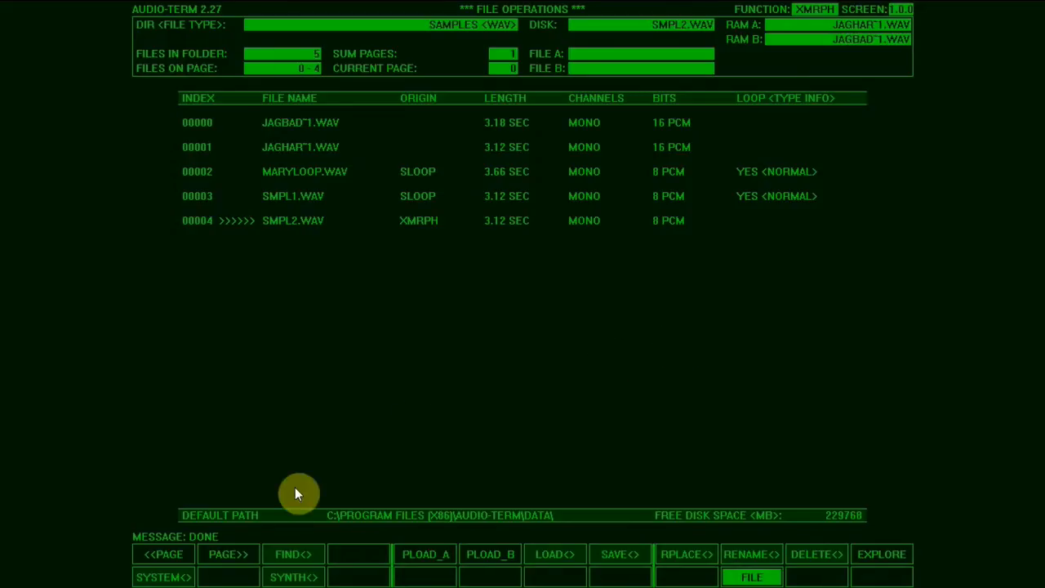
left_click(181, 573)
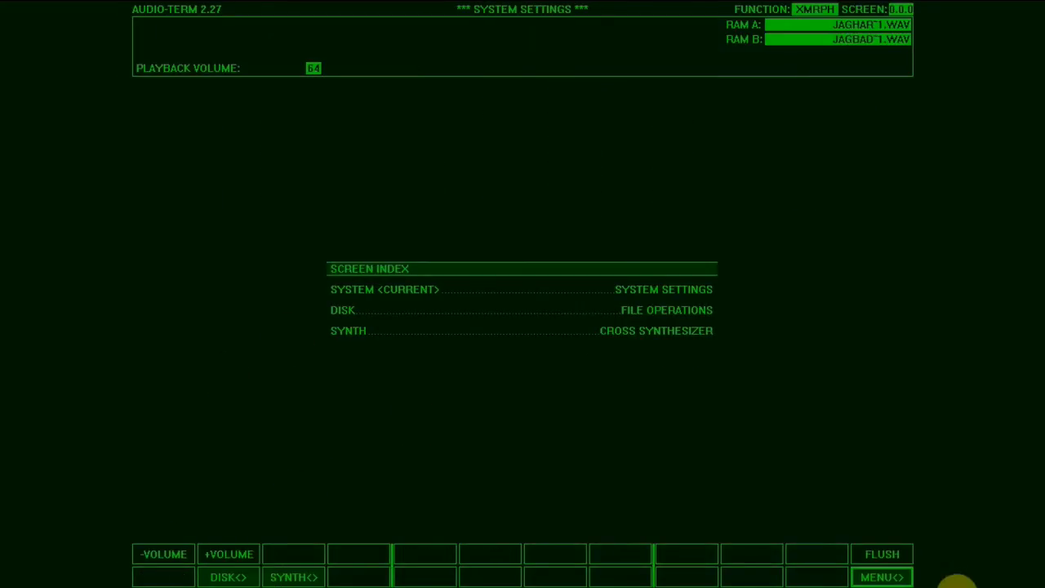
left_click(898, 577)
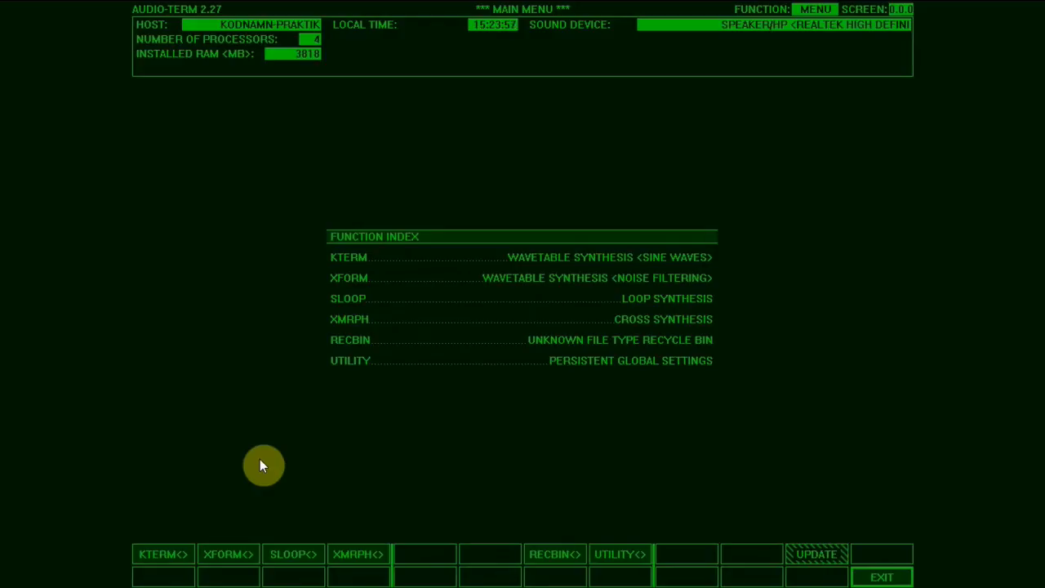
Switch to File Explorer, check the 01 Samples (WAV) folder and its parent data folder, and return to Audio-Term.
key("alt+Tab")
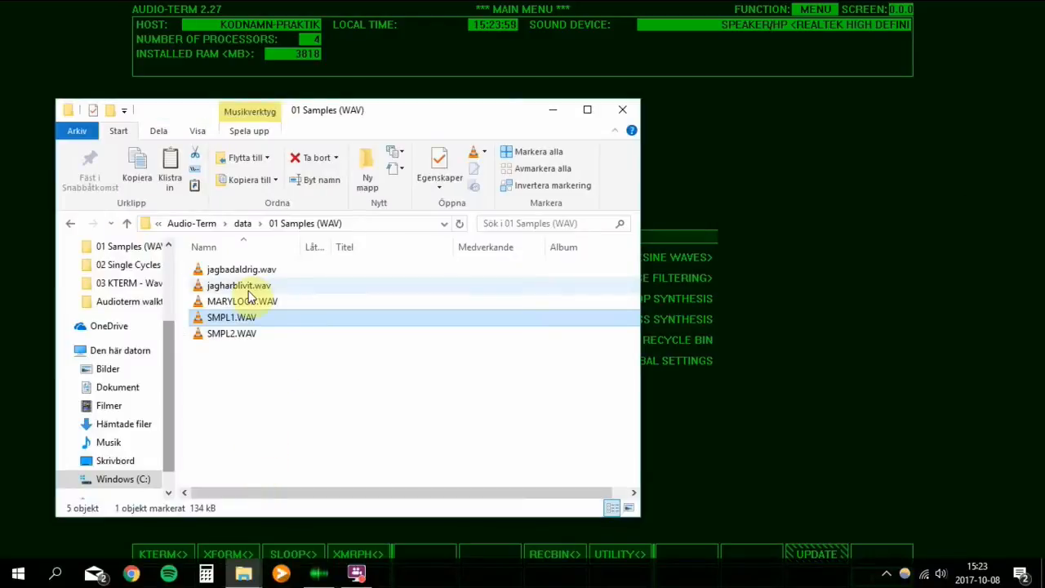
left_click(241, 225)
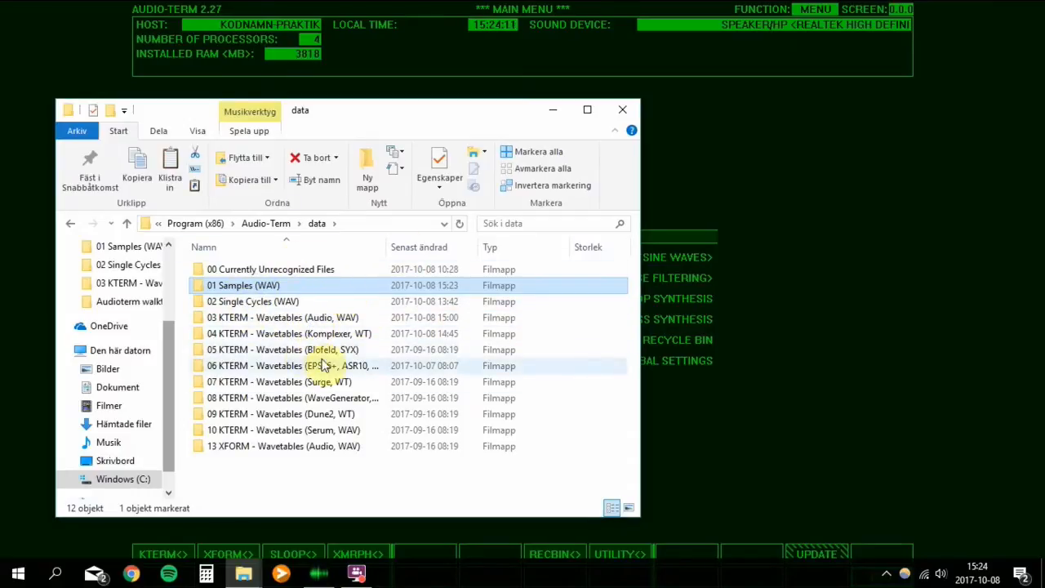
left_click(764, 419)
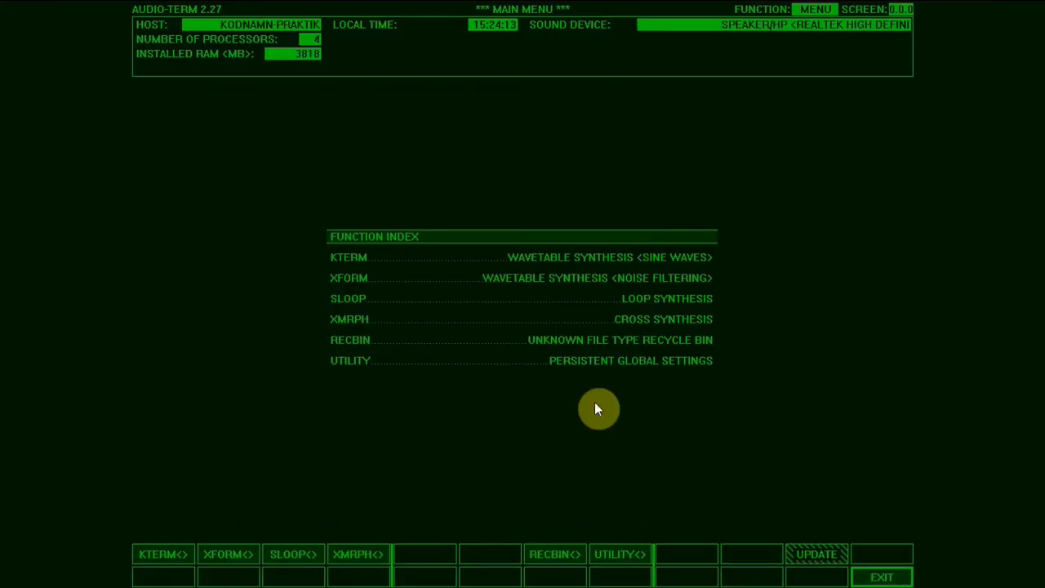
Browse the Audio-Term program folder and its data subfolder in File Explorer, and return to Audio-Term's main menu.
key("alt+Tab")
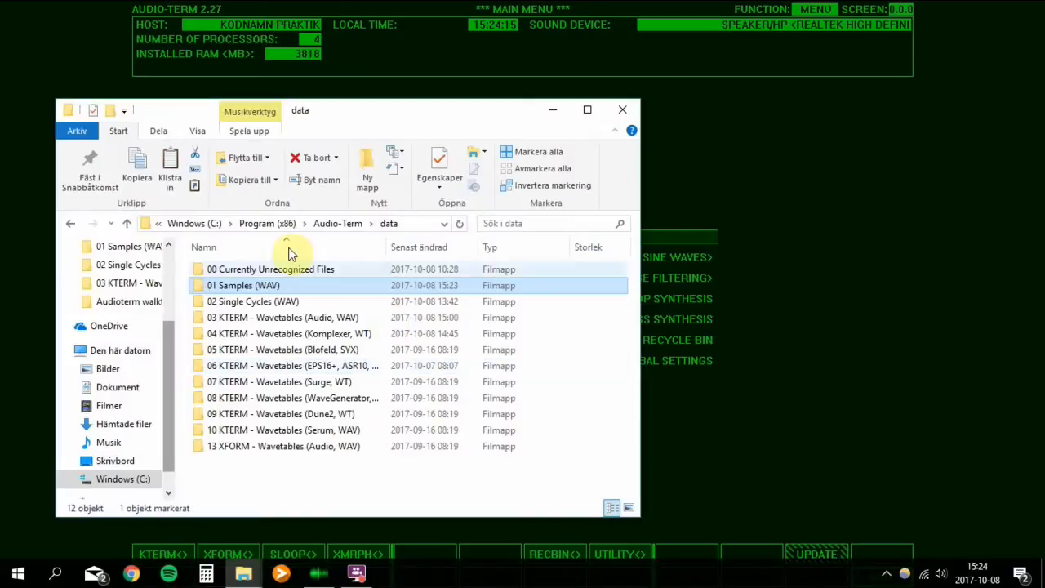
left_click(325, 223)
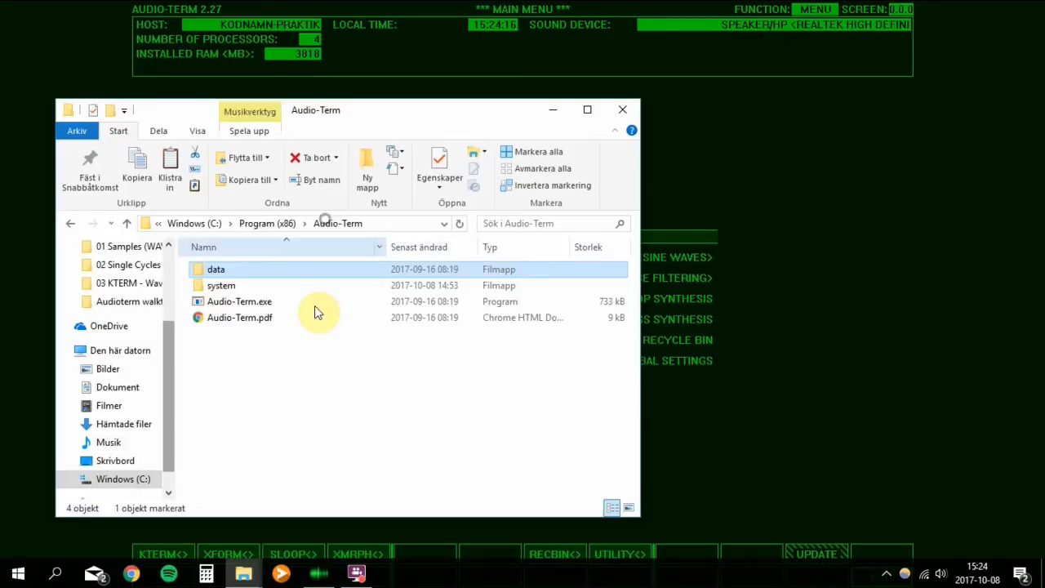
double_click(240, 317)
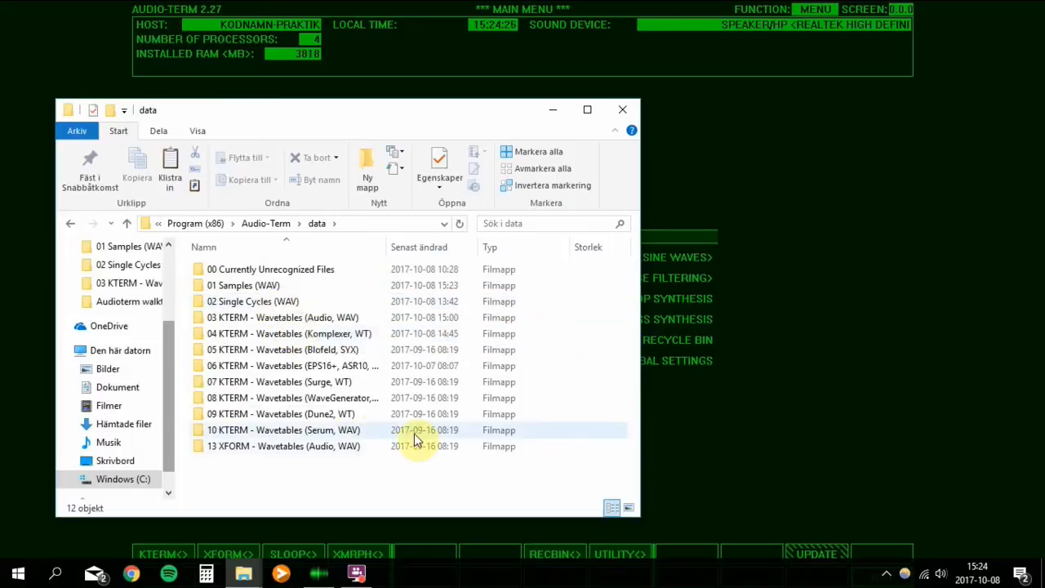
left_click(721, 457)
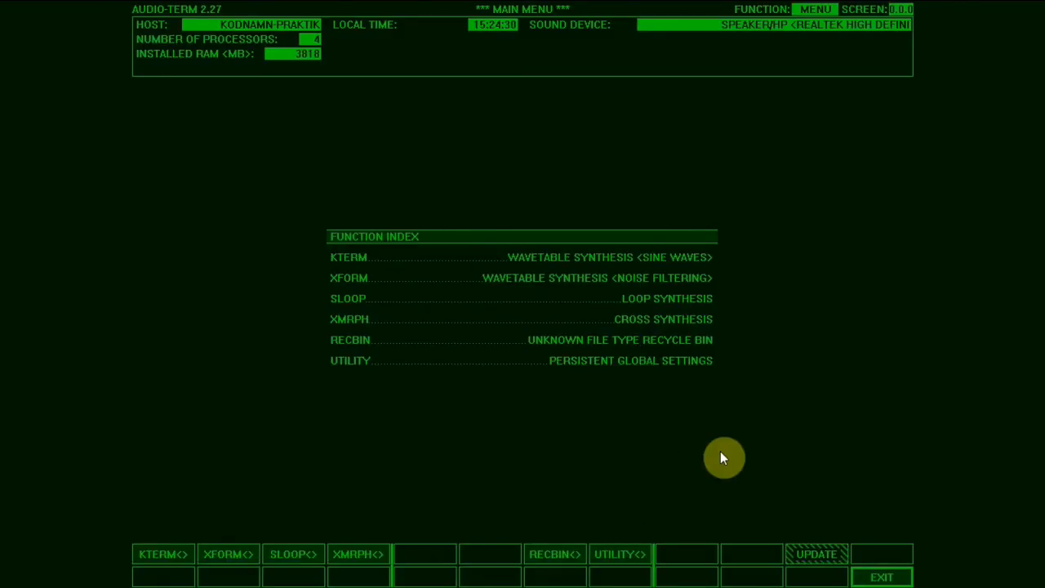